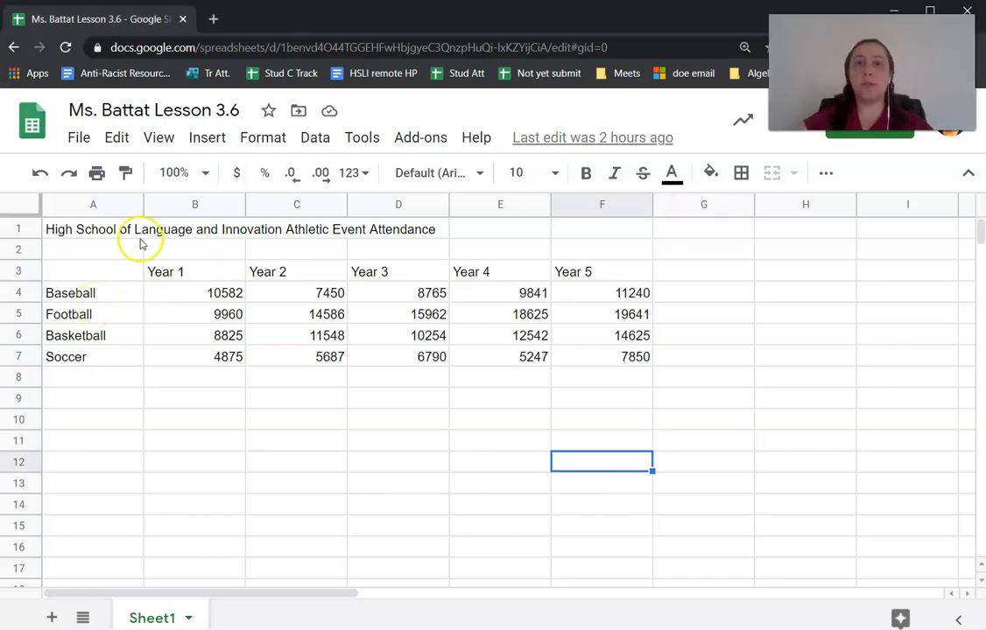
Step: Merge cells A1 through F1 so the attendance title spans the full width of the data table
click(108, 235)
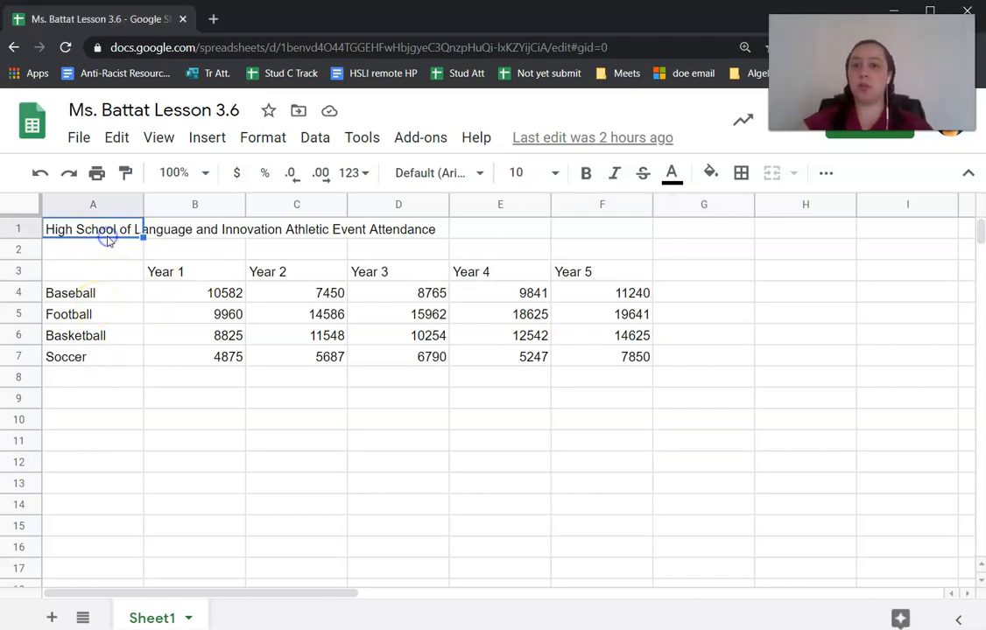
key(shift+Right)
key(shift+Right)
key(shift+Right)
key(shift+Right)
key(shift+Right)
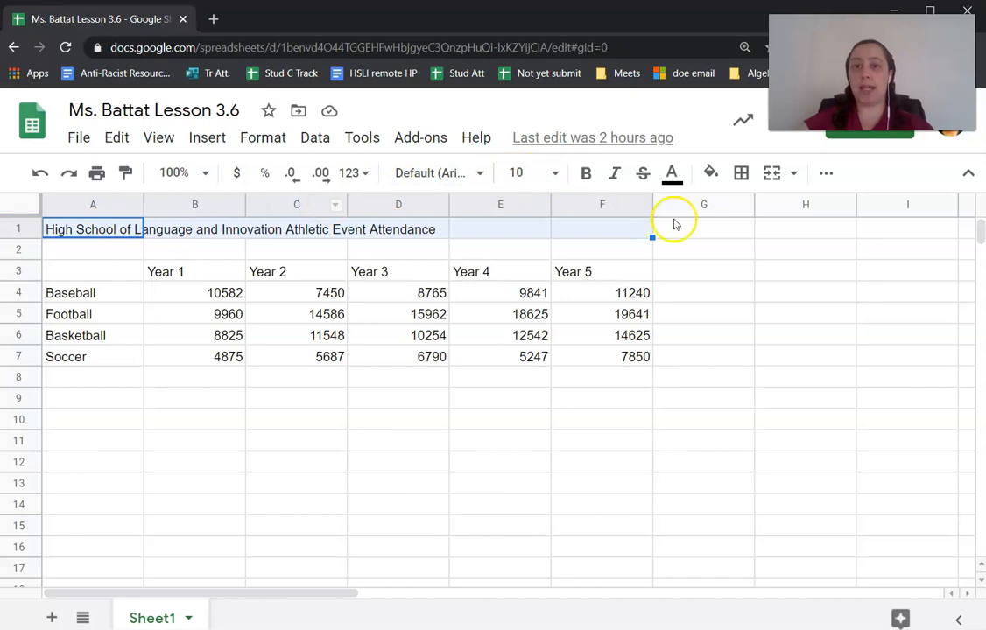
click(772, 175)
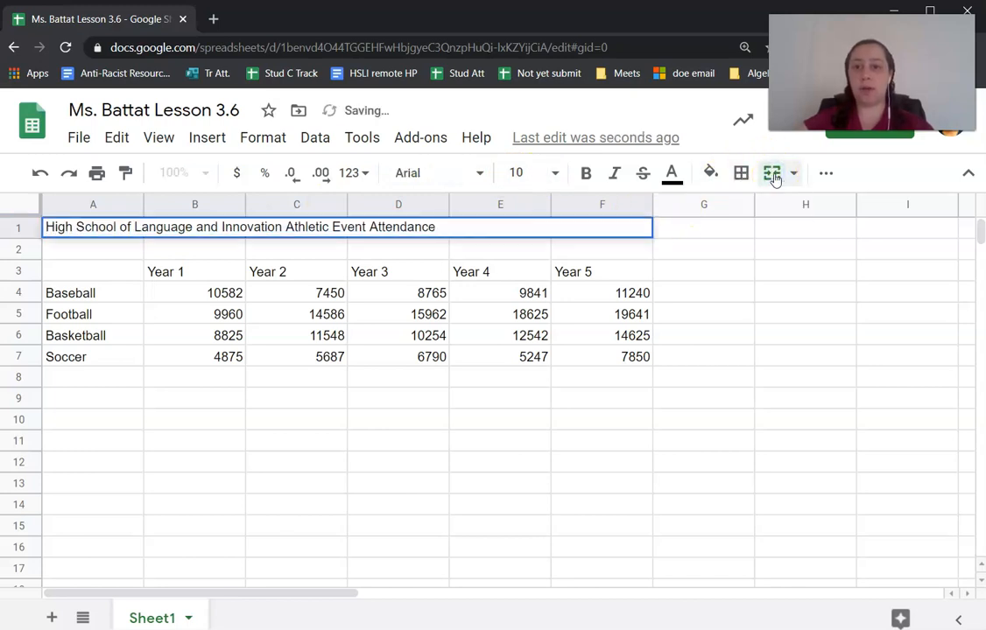
key(Down)
key(Up)
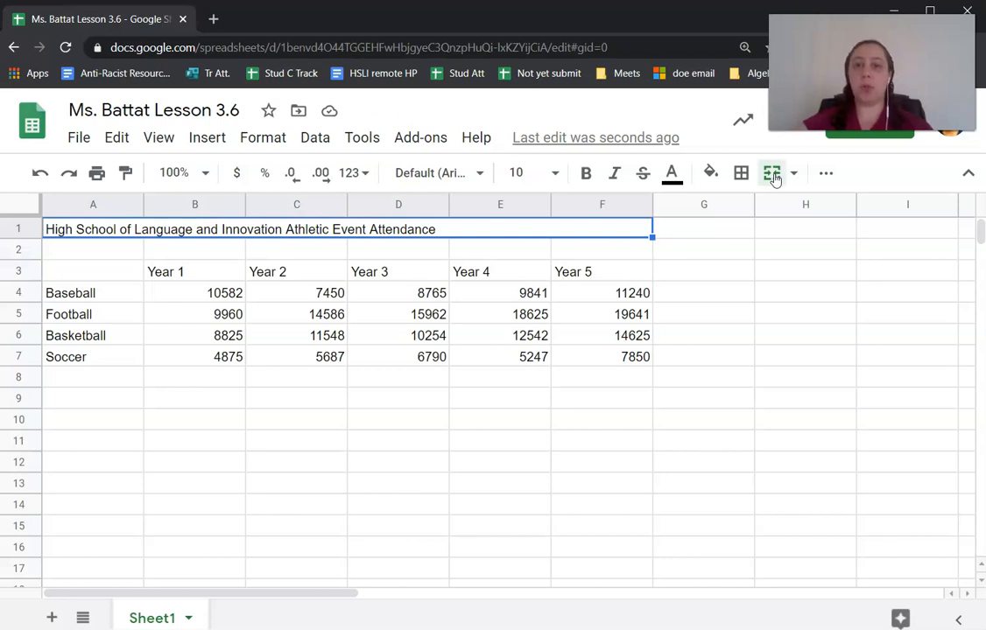
Step: Make the merged title in row 1 bold, centered and 14-point
key(ctrl+b)
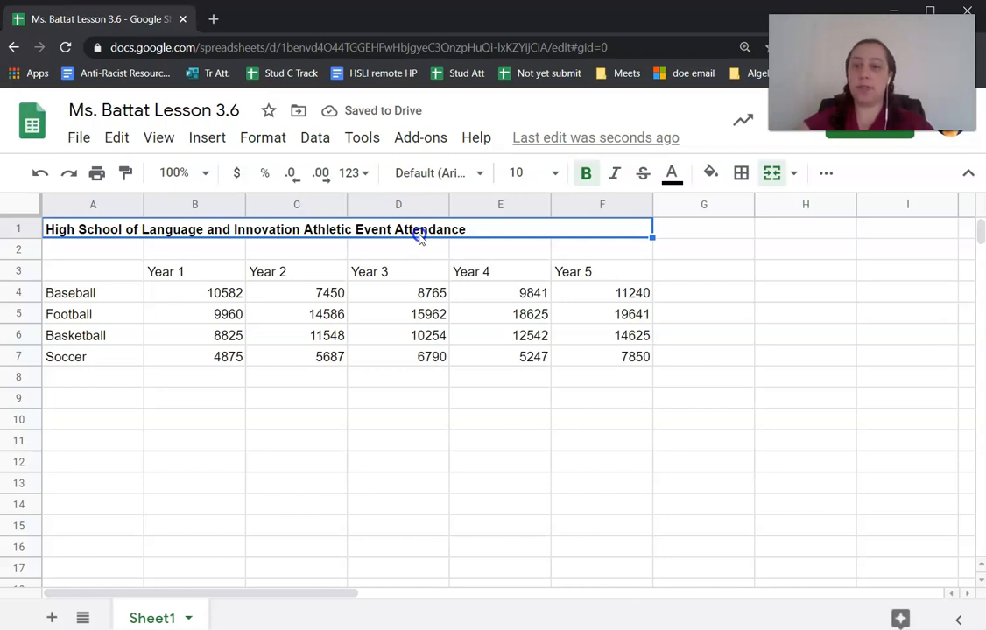
key(ctrl+shift+e)
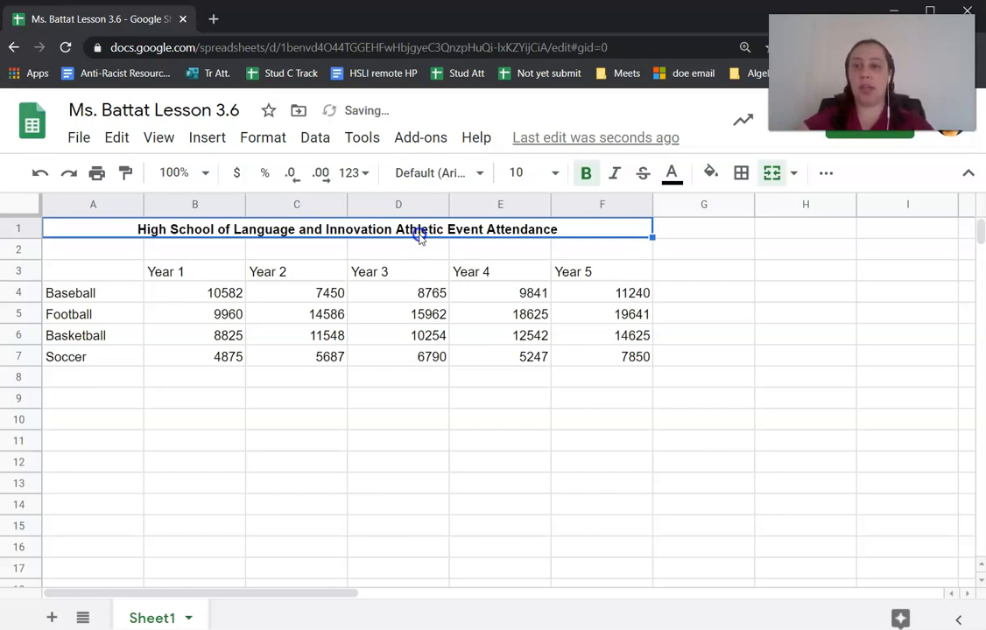
click(555, 173)
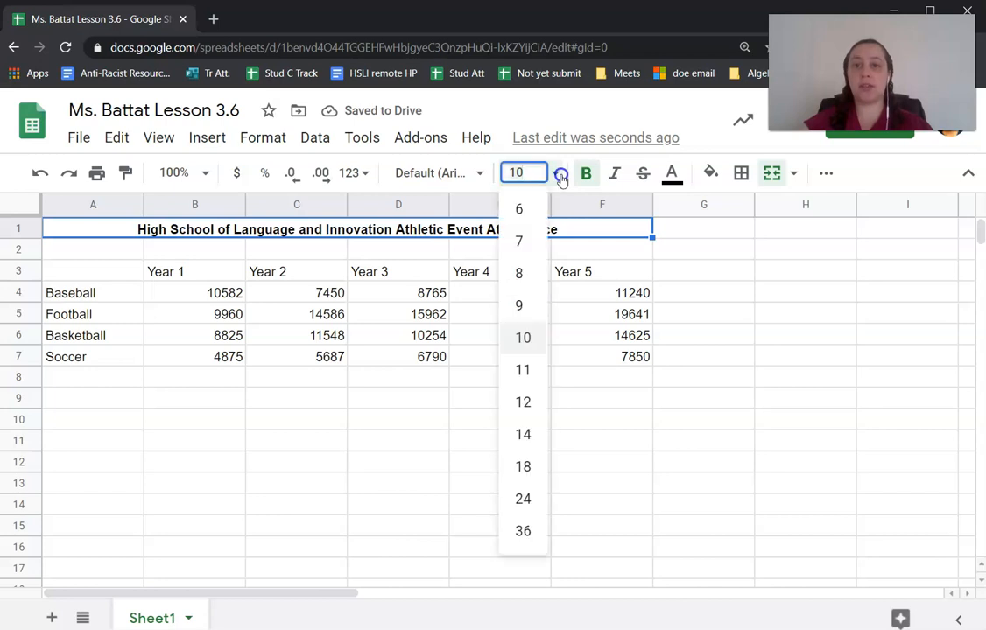
click(520, 434)
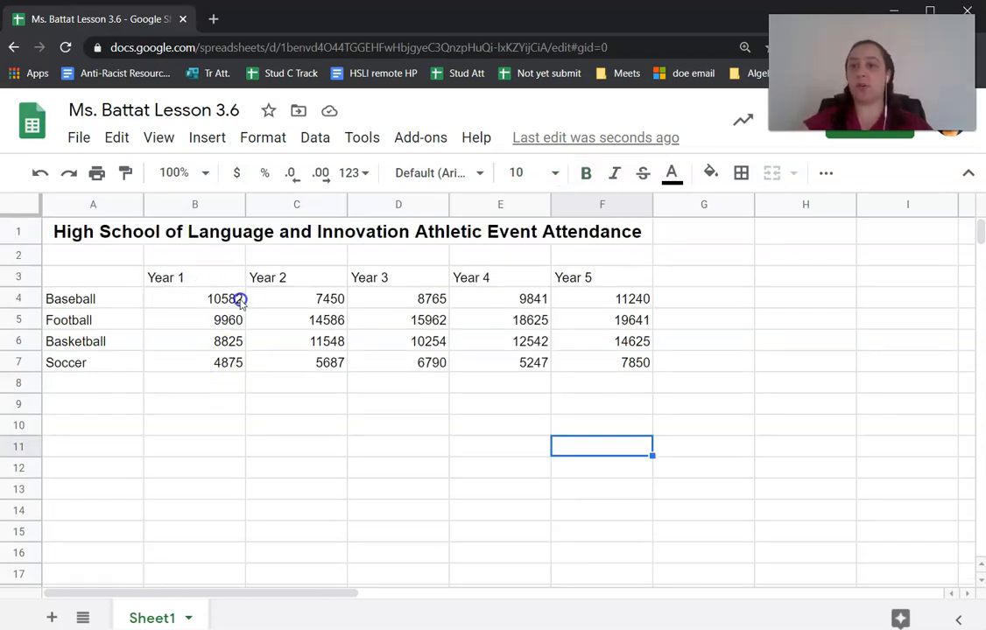
Step: Right-align and bold the year headings in row 3
click(16, 276)
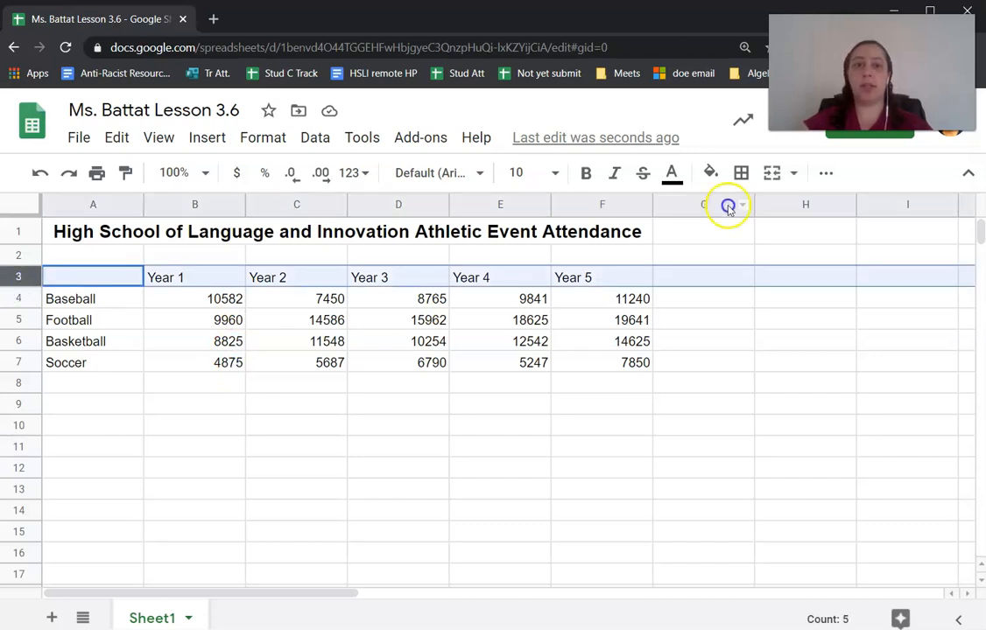
click(825, 173)
click(533, 214)
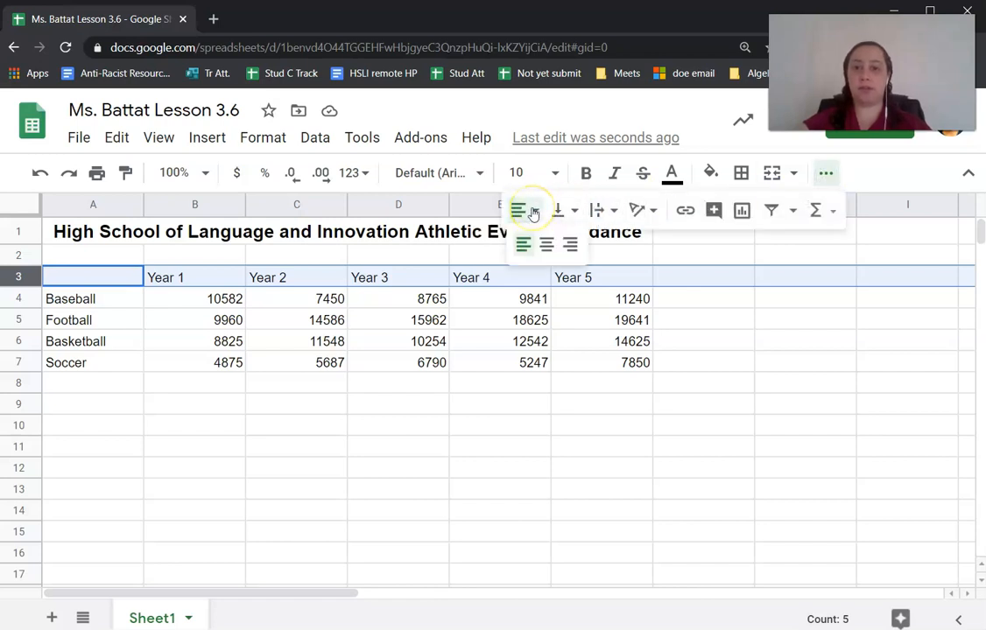
click(570, 242)
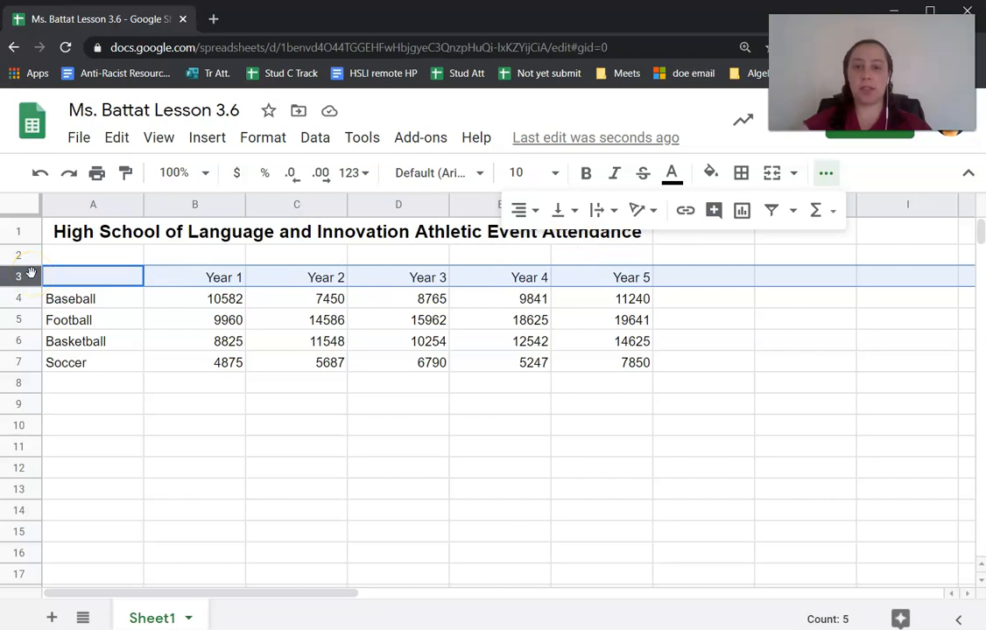
click(589, 175)
click(499, 419)
Step: Format the attendance figures in B4:F7 as Number, rounded to whole numbers without decimal places
drag(220, 297, 631, 359)
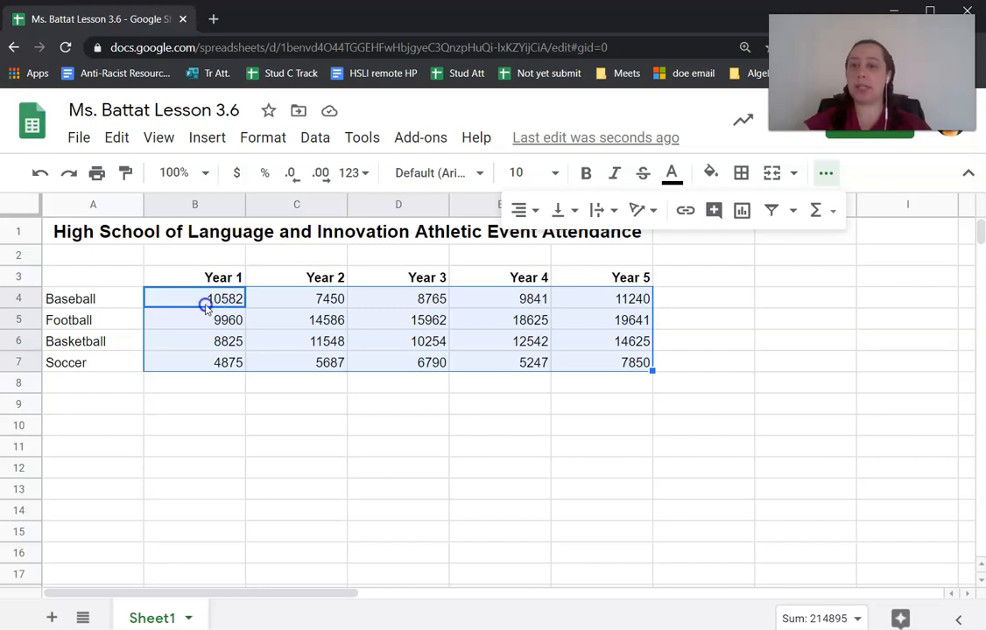
click(264, 138)
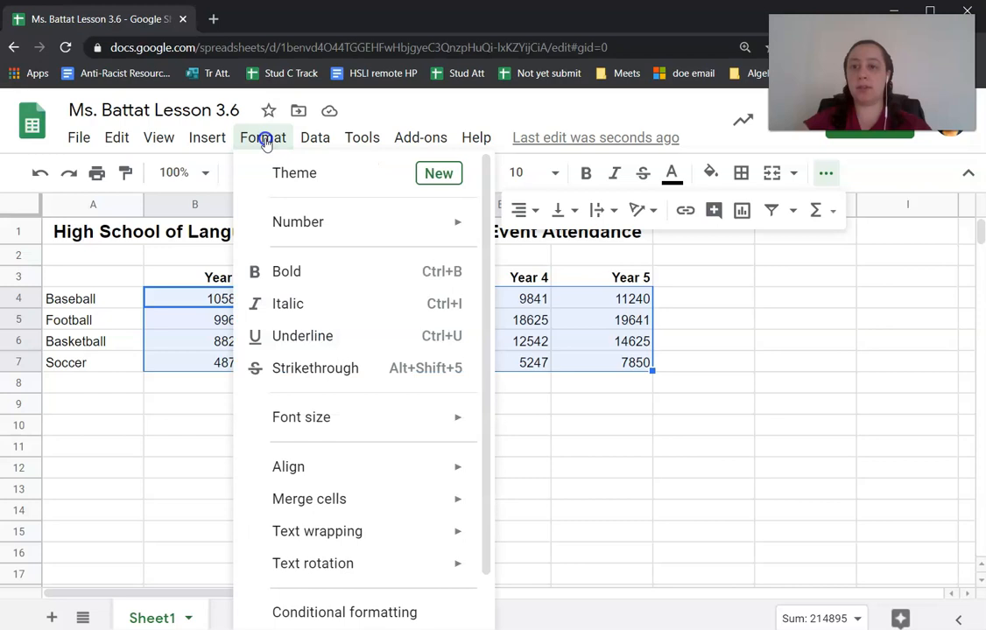
mouse_move(330, 219)
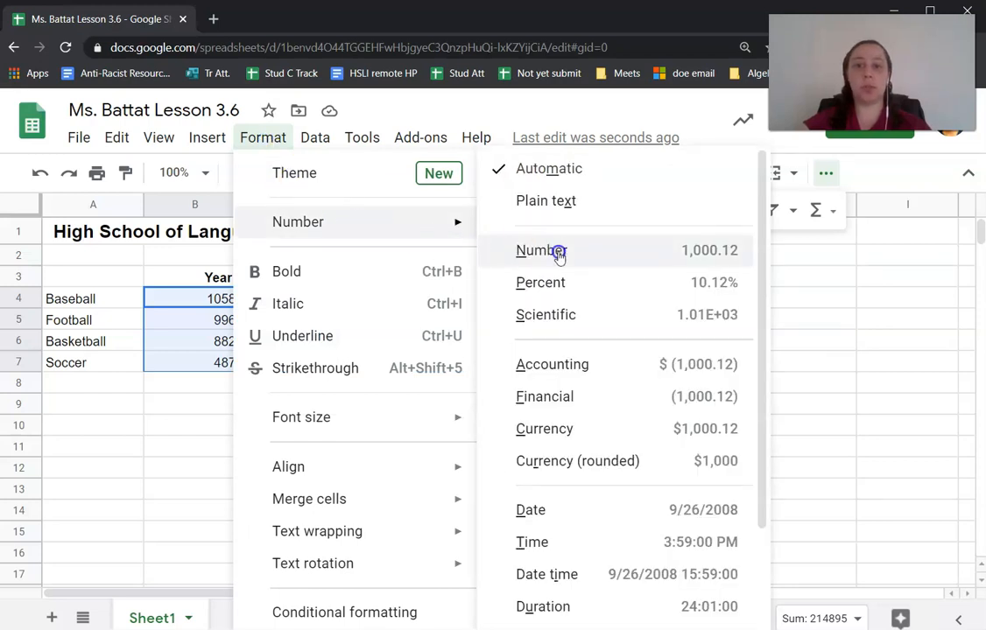
click(730, 255)
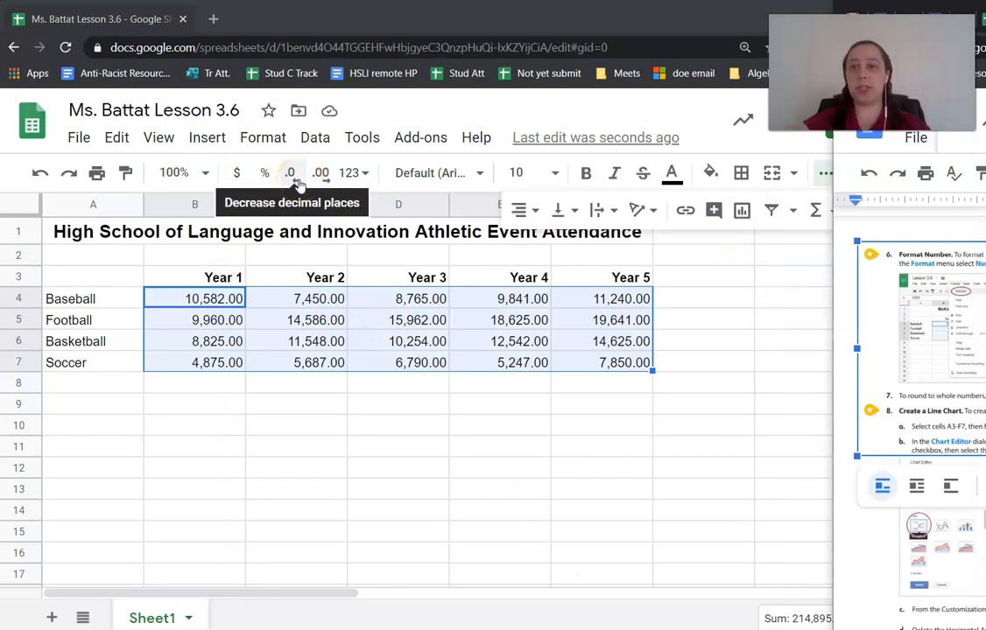
click(297, 181)
click(297, 181)
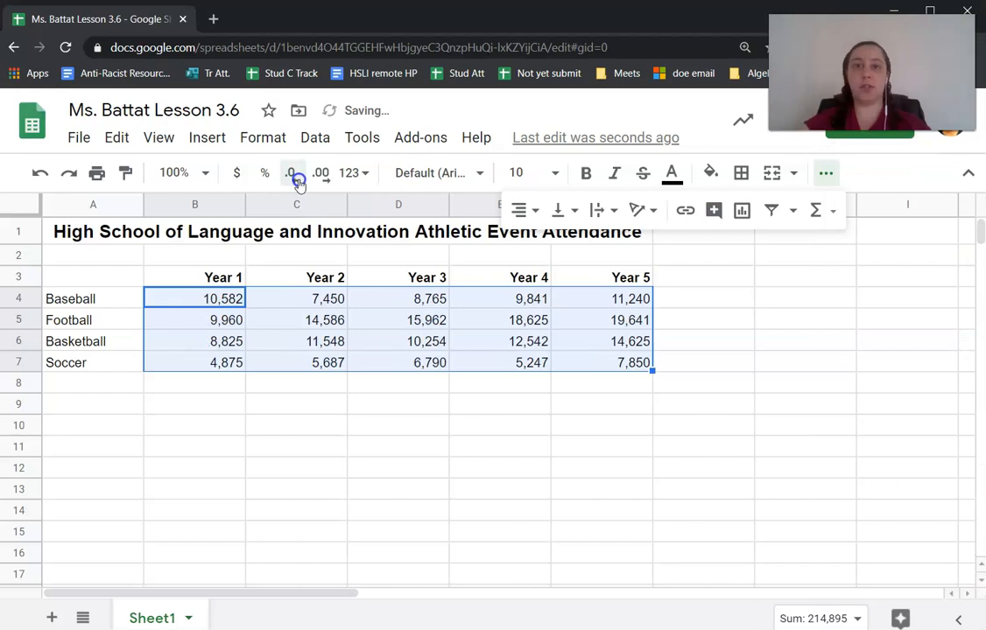
Step: Bold the sport names in cells A4 through A7
drag(95, 301, 96, 361)
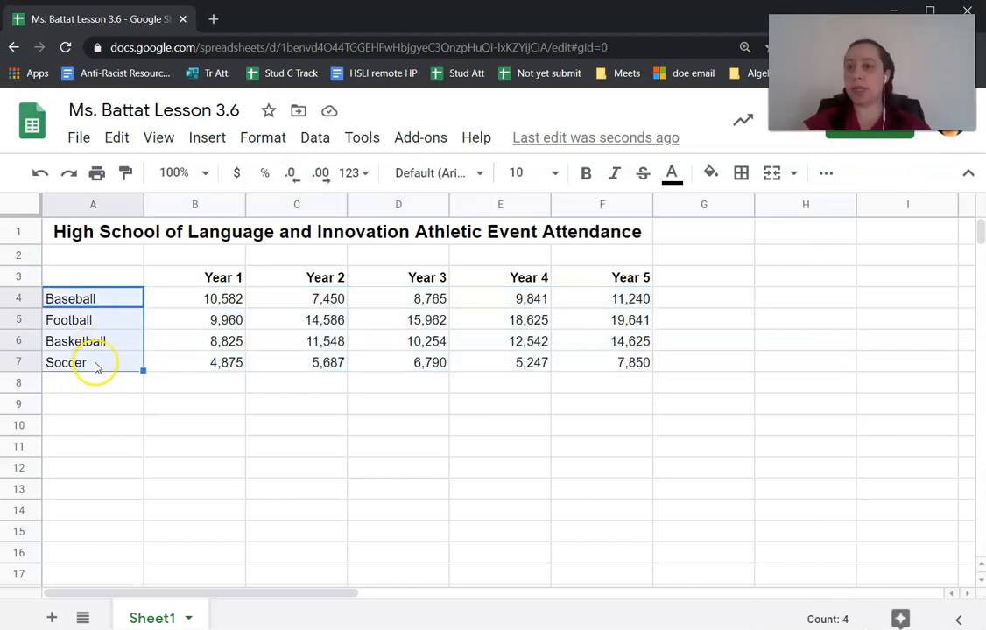
key(ctrl+b)
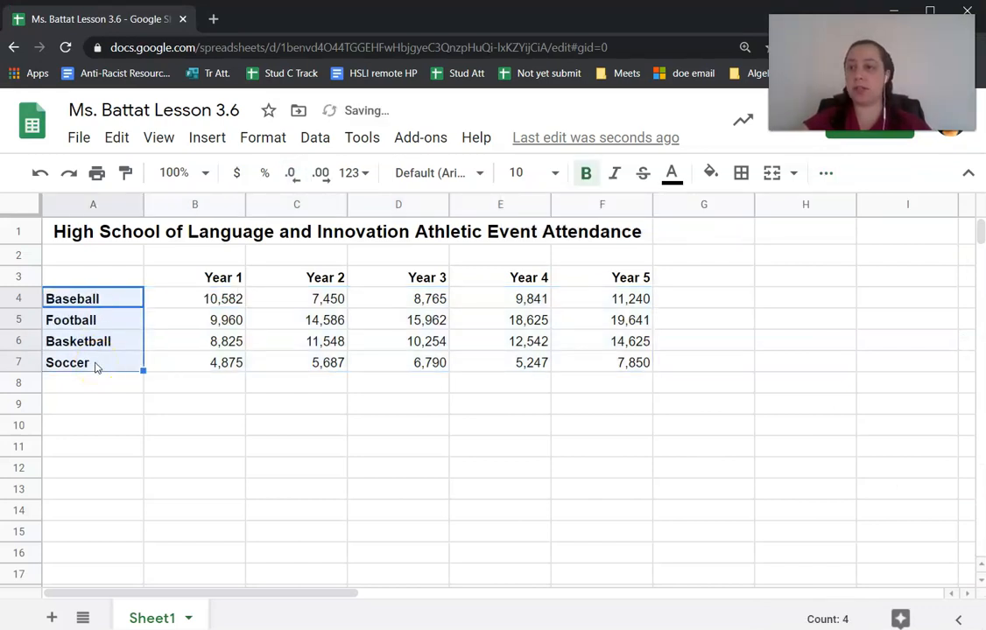
Step: Insert a line chart from the data range A3:F7
click(117, 280)
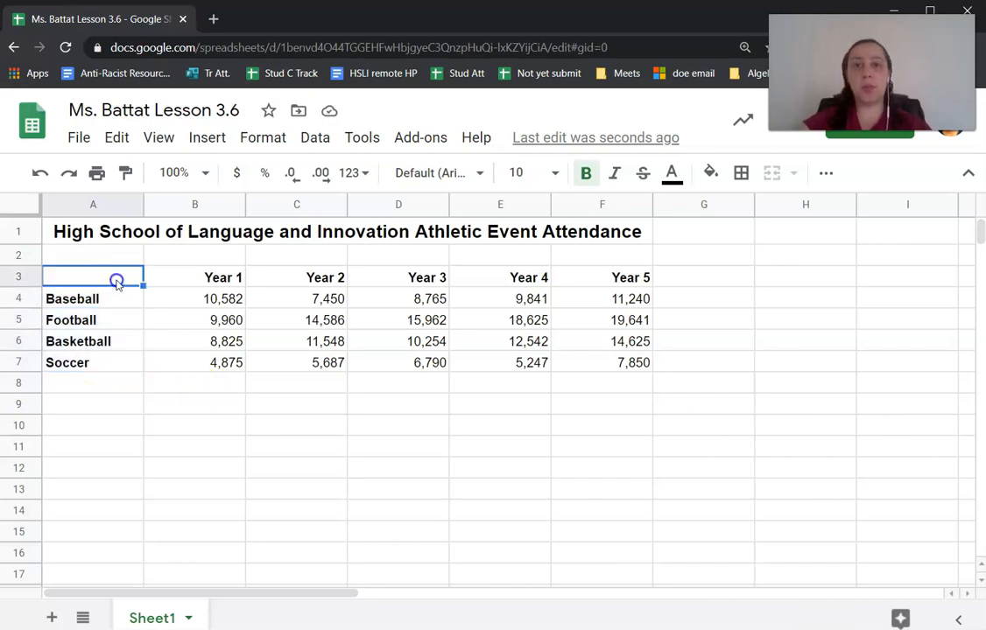
drag(117, 282, 641, 369)
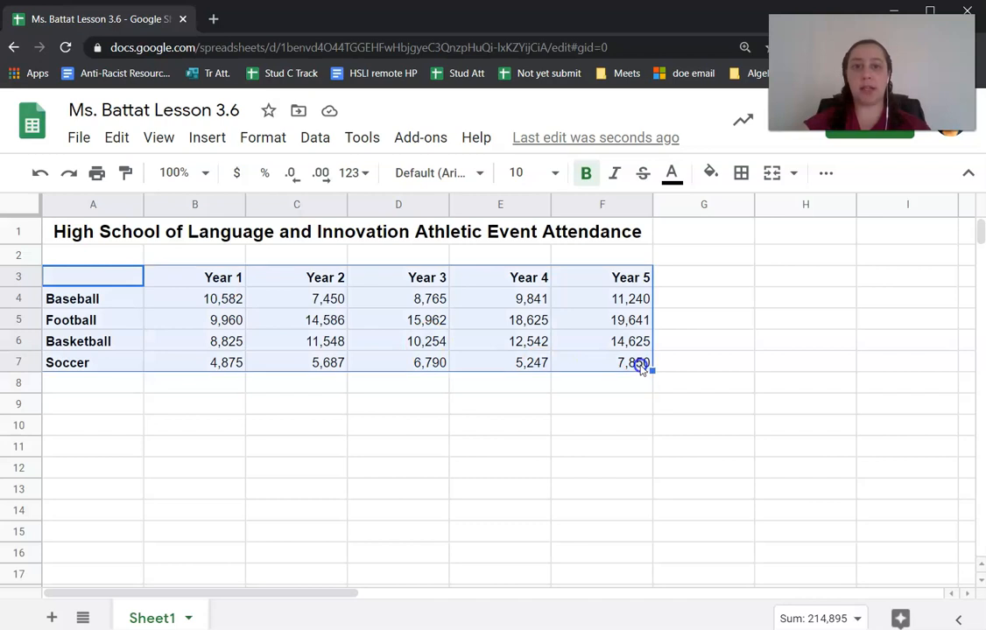
click(196, 139)
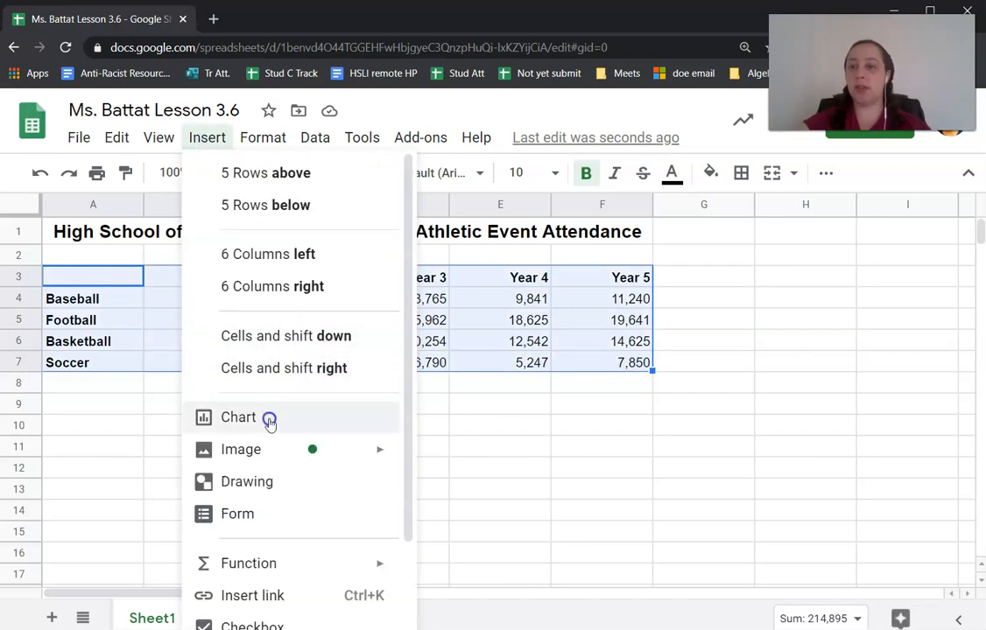
click(267, 418)
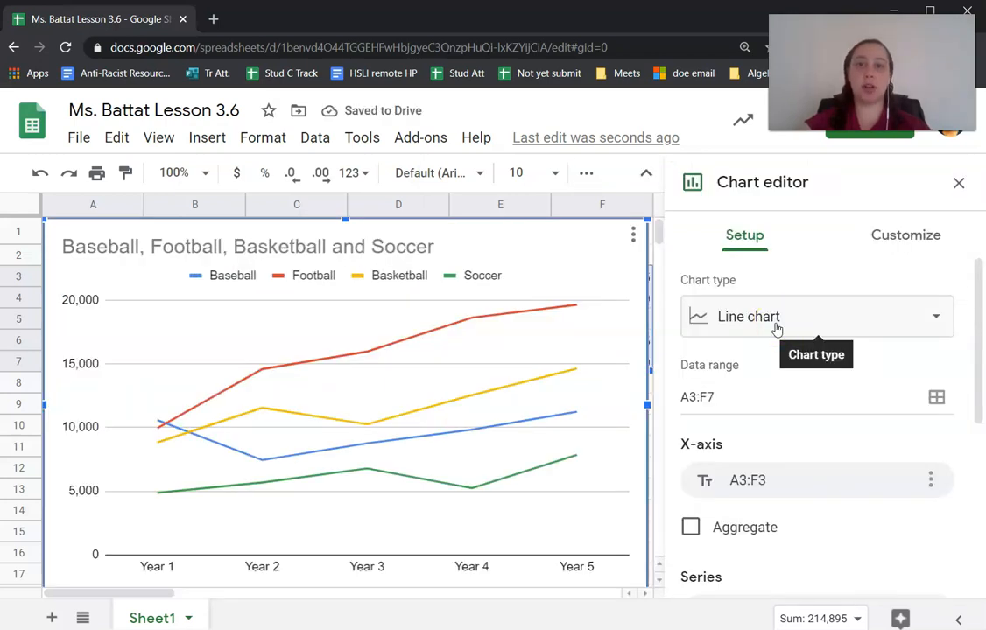
Step: Open the chart and axis title settings, and move the chart down to row 4 to uncover the sheet title
click(911, 238)
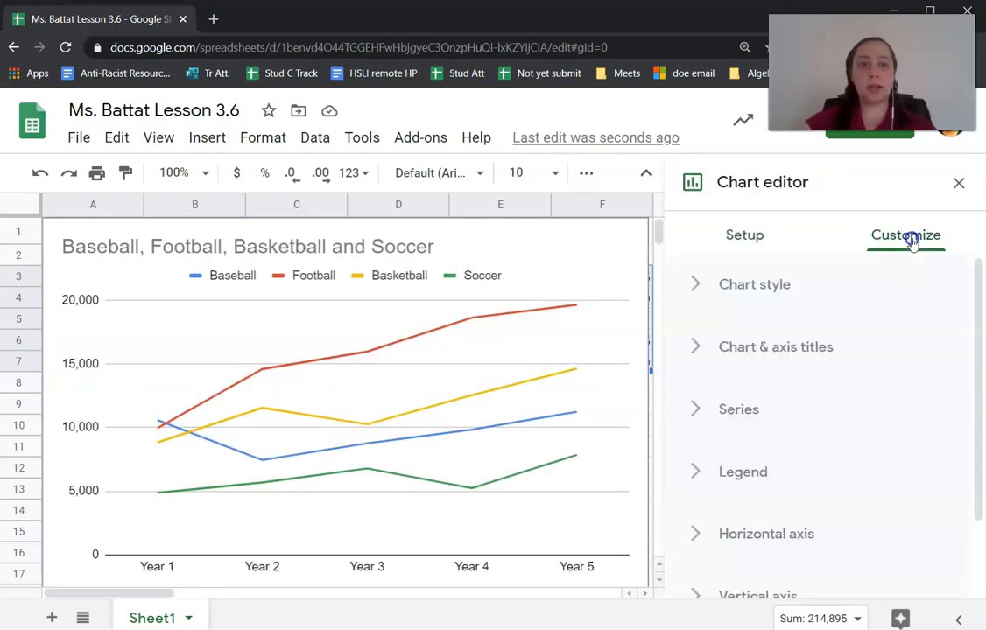
click(769, 349)
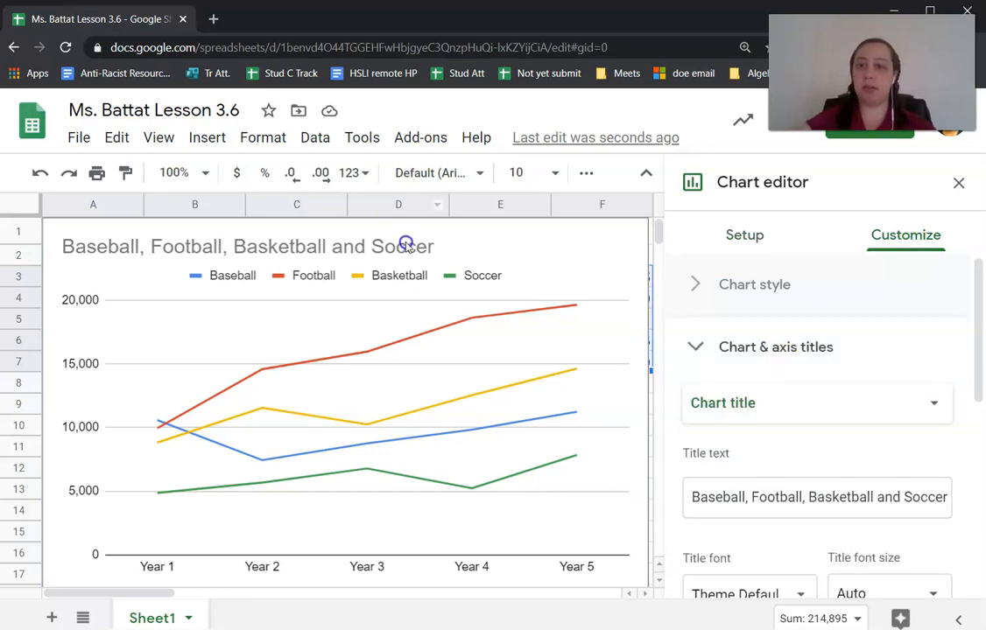
click(376, 238)
drag(369, 238, 280, 252)
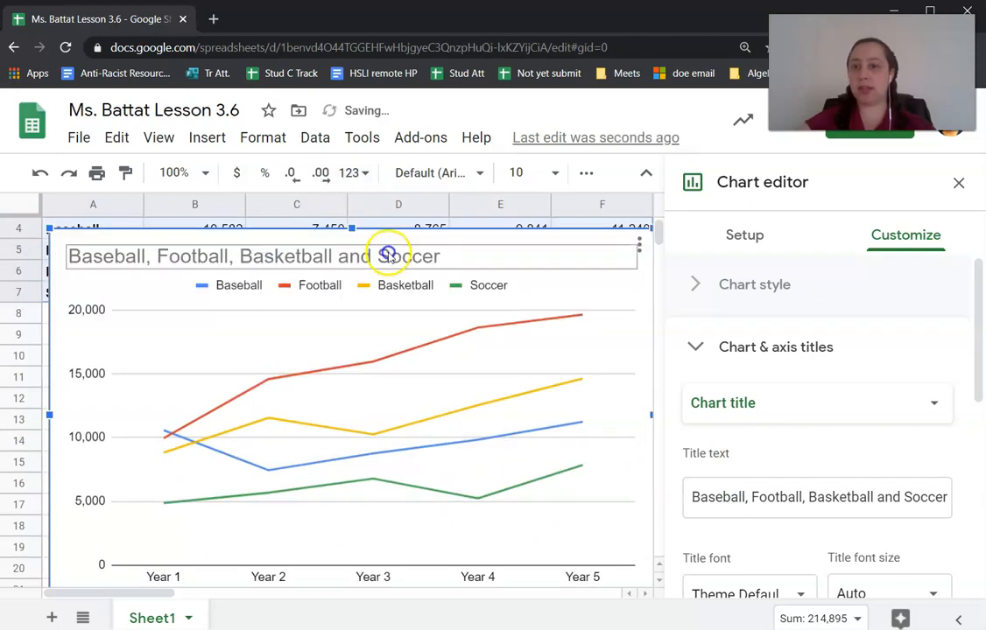
Step: Copy the sheet title from row 1 and paste it as the chart title "High School of Language and Innovation Athletic Event Attendance"
scroll(490, 263, up, 1)
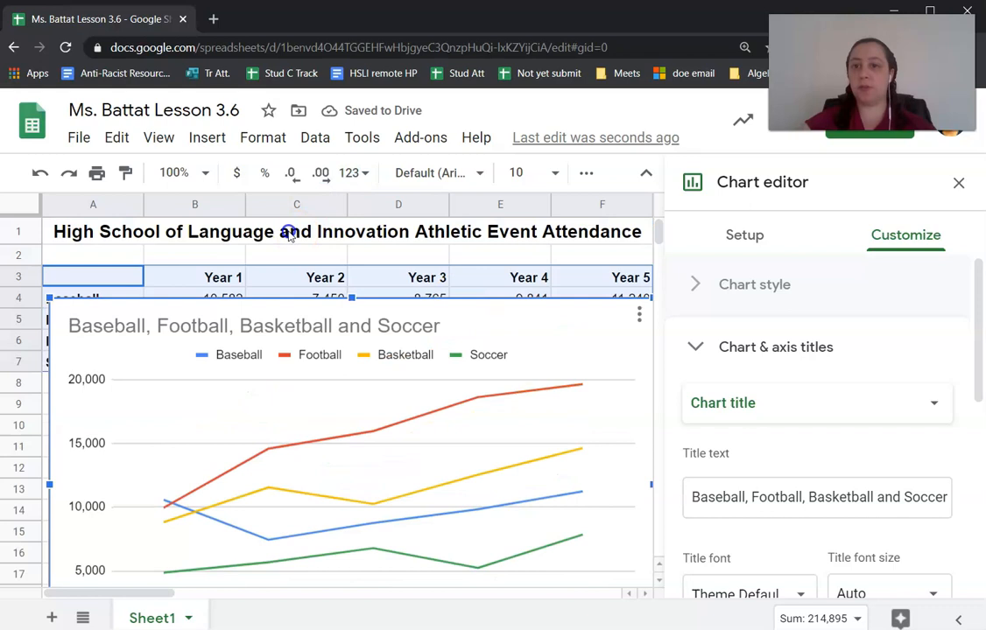
click(289, 233)
key(ctrl+c)
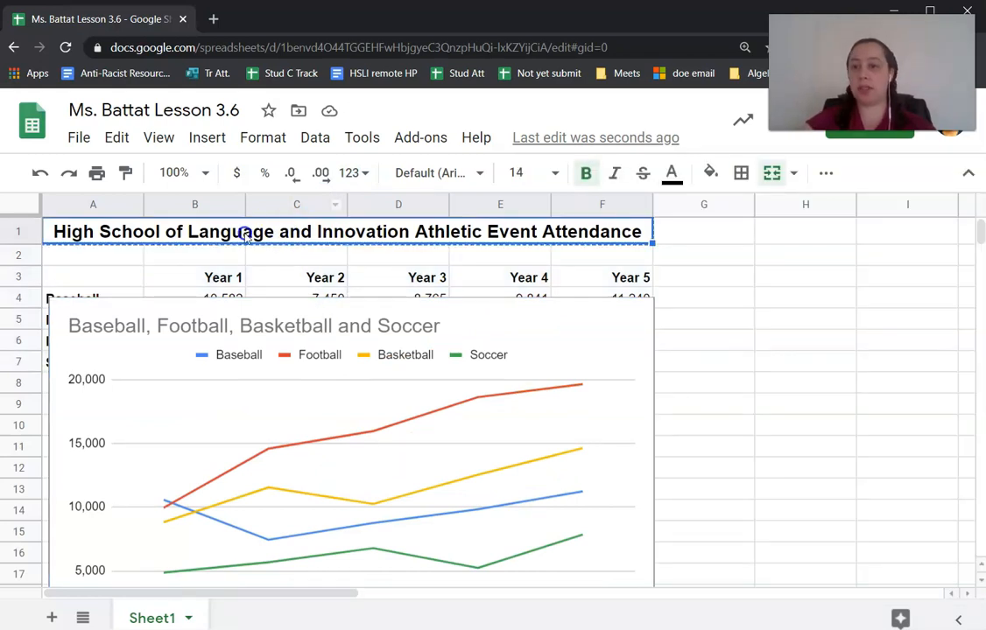
click(175, 327)
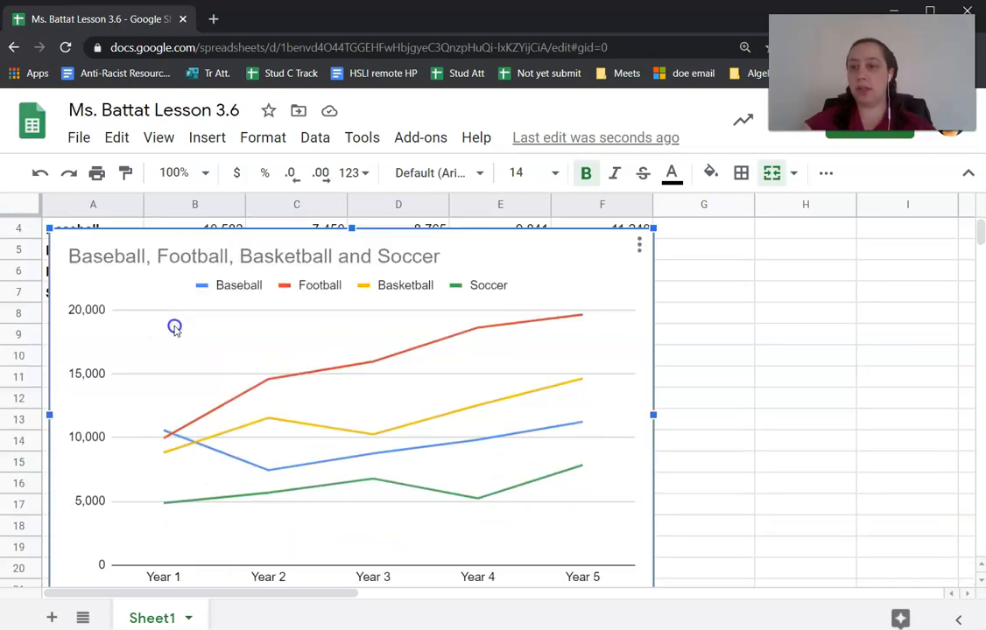
double_click(160, 267)
click(160, 265)
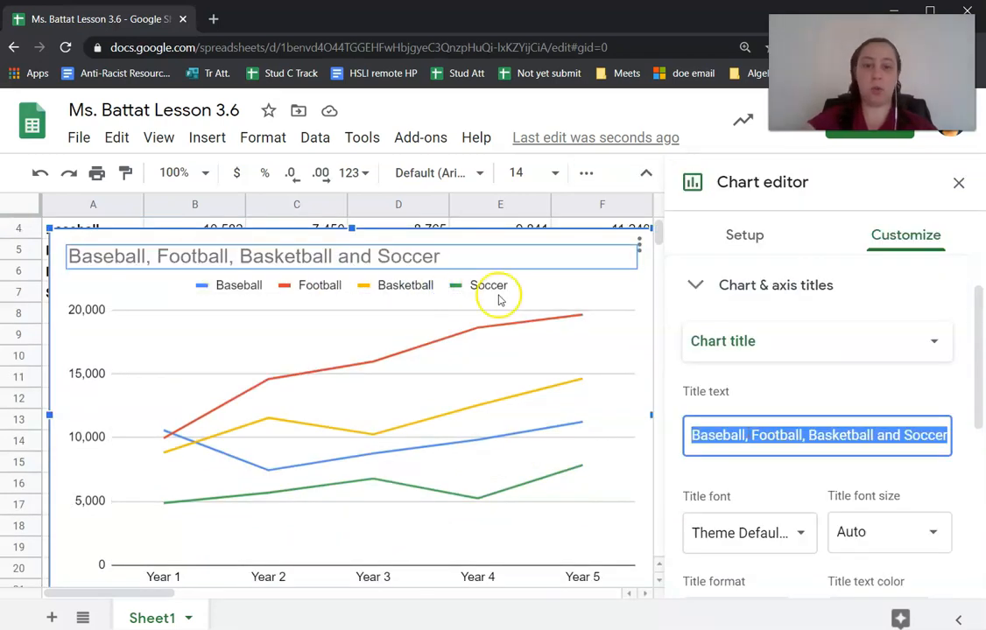
key(ctrl+v)
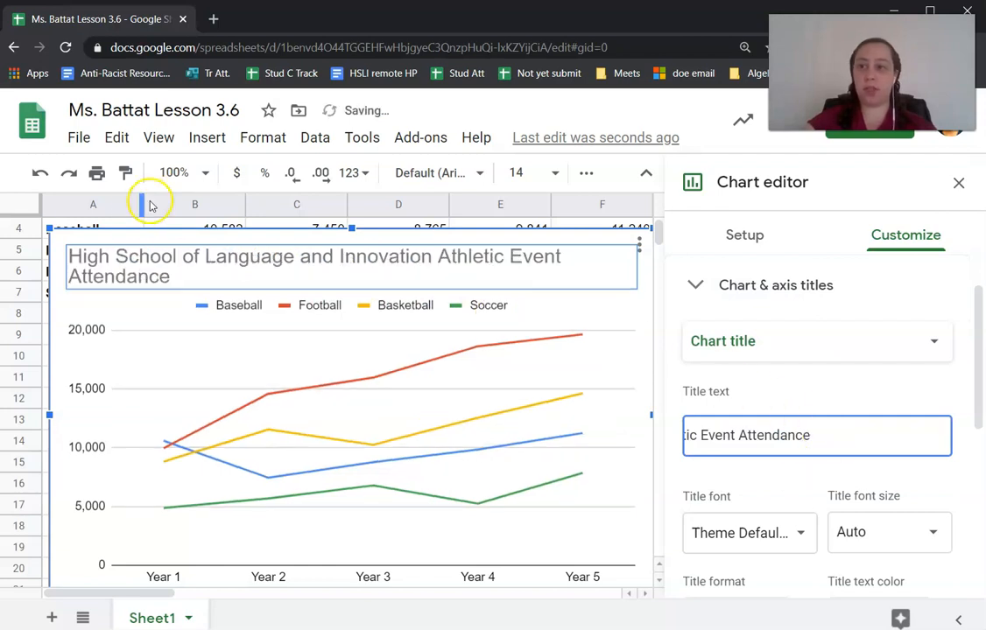
Step: Format the chart title with black text, bold style and center alignment
scroll(865, 450, down, 2)
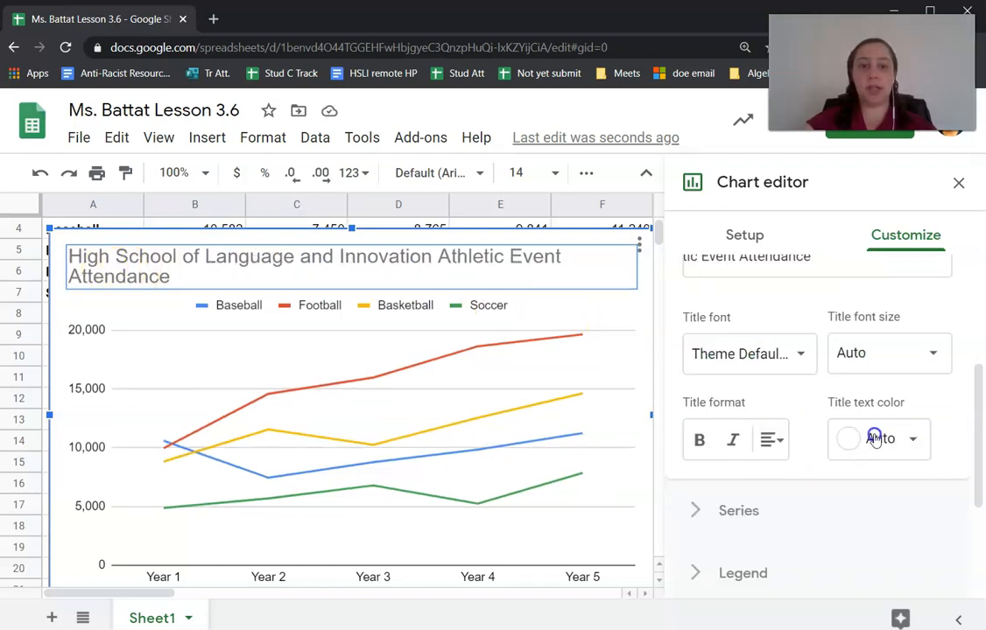
click(877, 438)
click(709, 516)
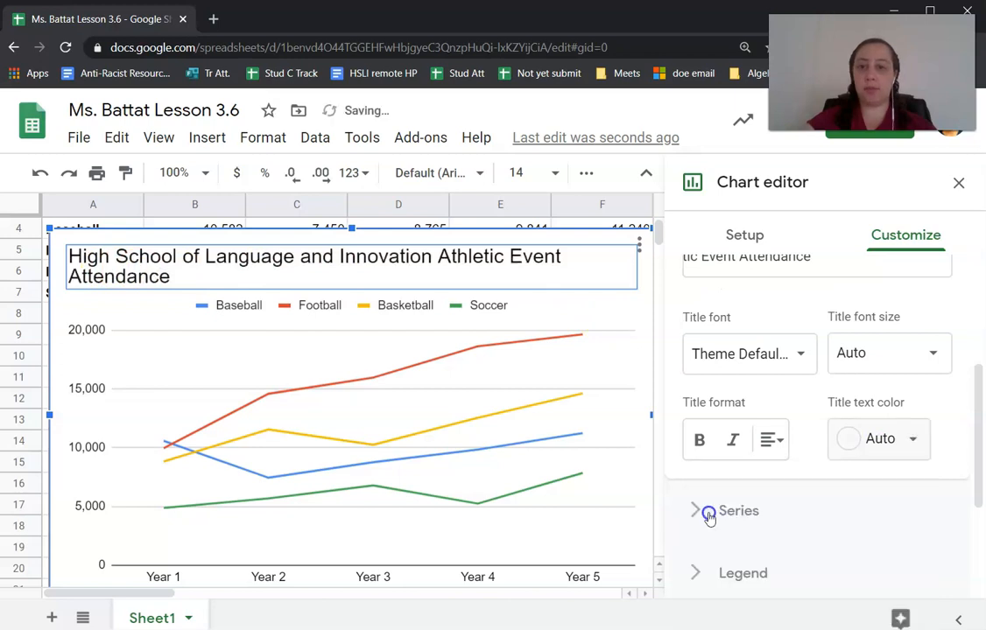
click(700, 437)
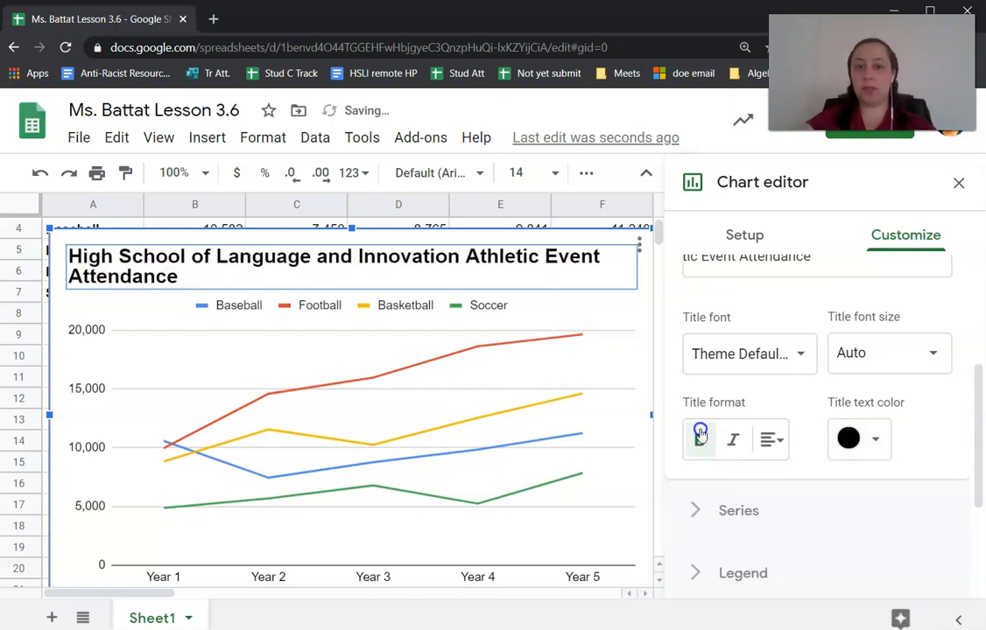
click(770, 439)
click(796, 477)
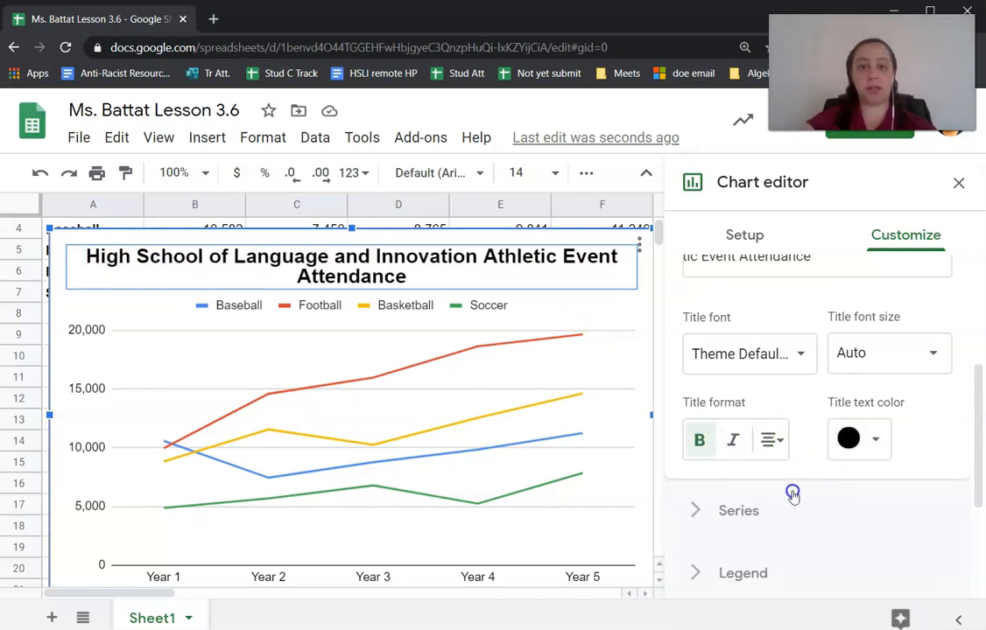
Step: Set the chart's vertical axis title to "Number of Attendees"
scroll(792, 490, up, 3)
click(718, 398)
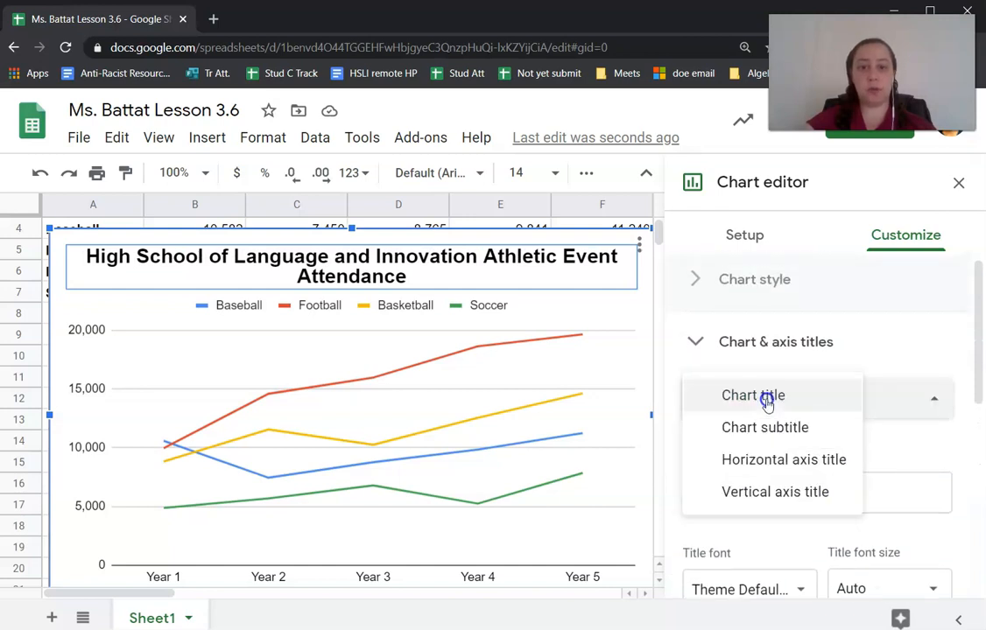
click(756, 462)
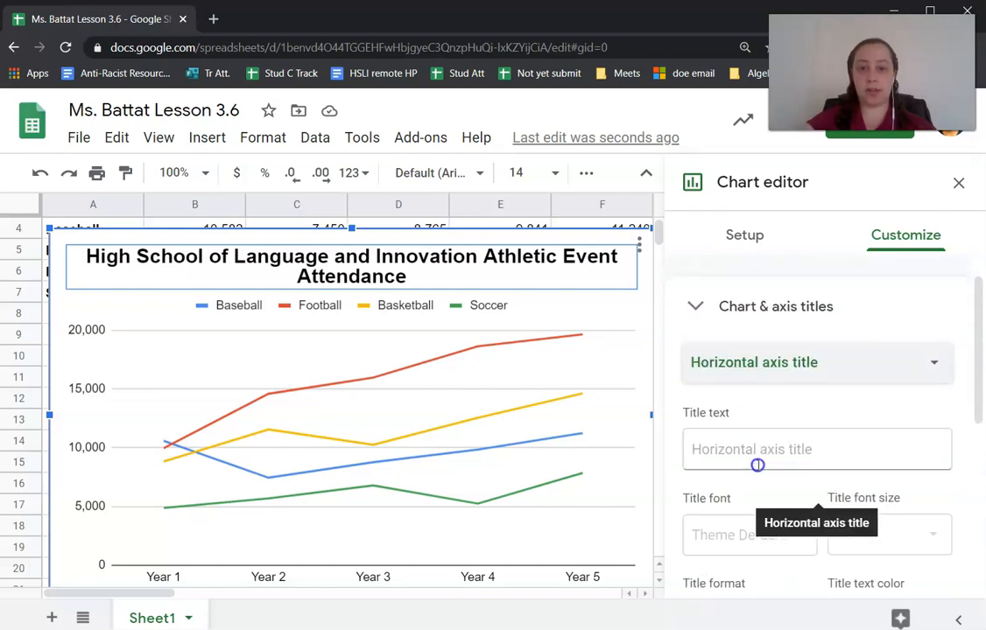
scroll(757, 464, down, 1)
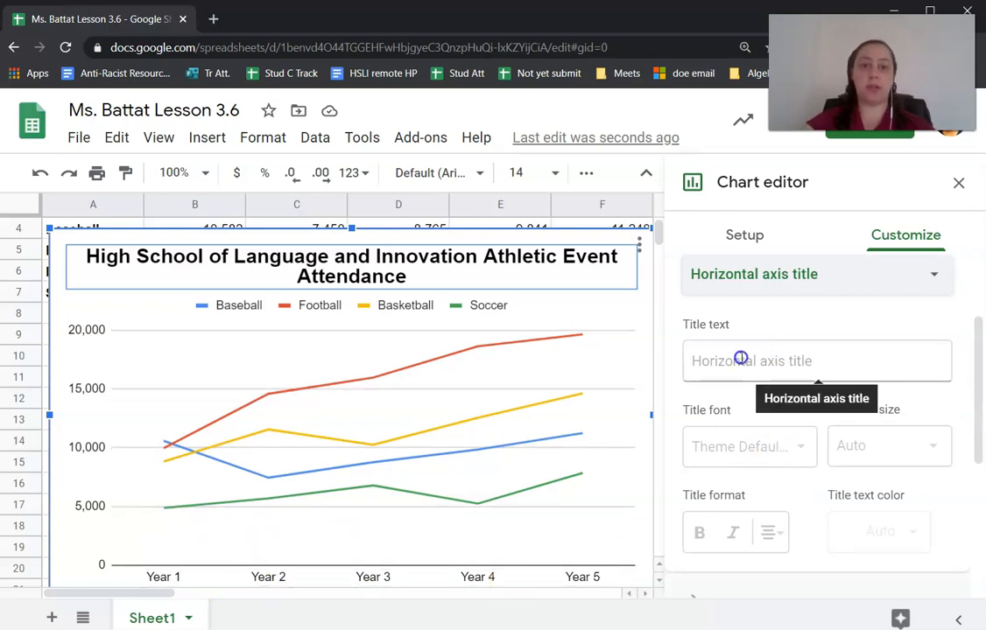
scroll(739, 357, up, 1)
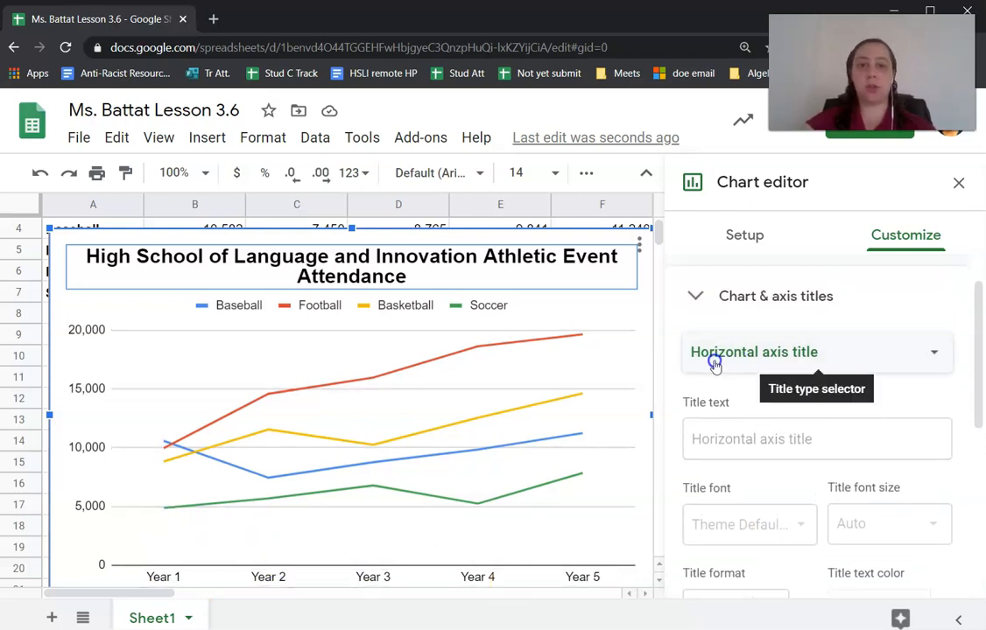
click(714, 359)
click(735, 382)
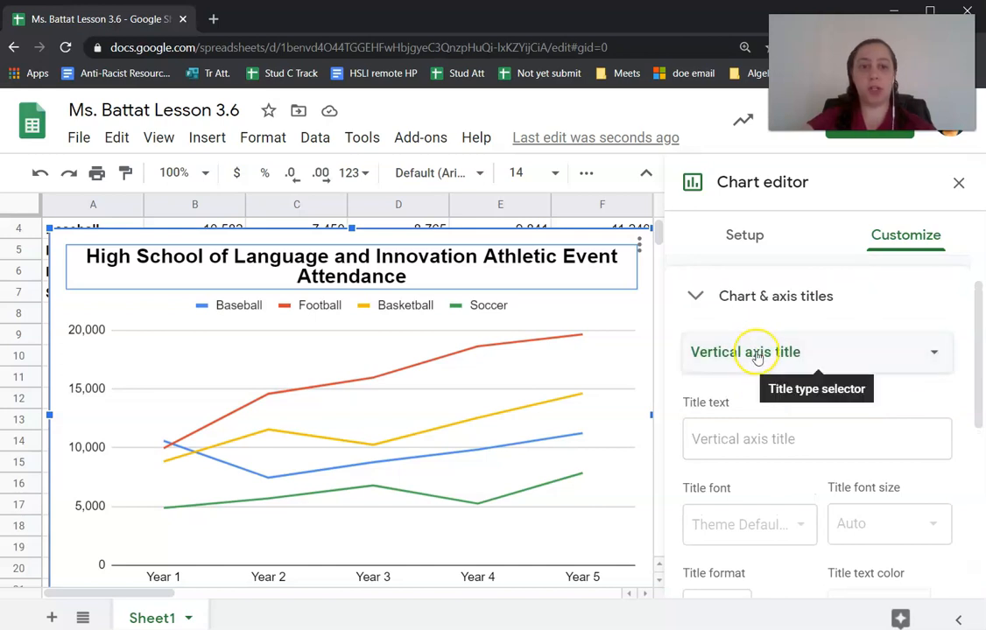
click(704, 437)
text(Number of Attendees)
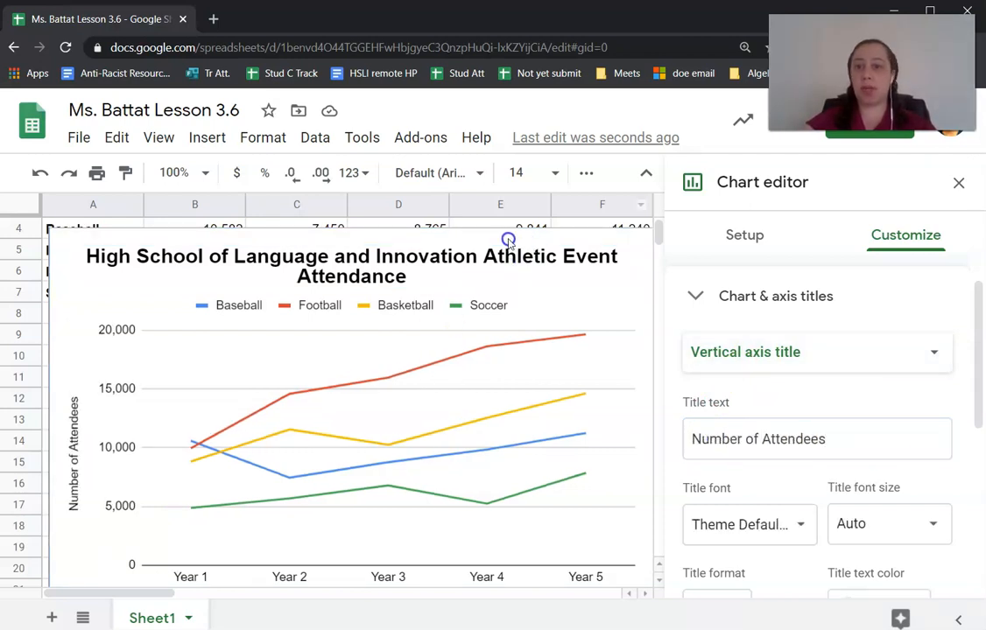
Step: Close the chart editor and move the chart below the data table, starting at row 10
scroll(508, 241, up, 1)
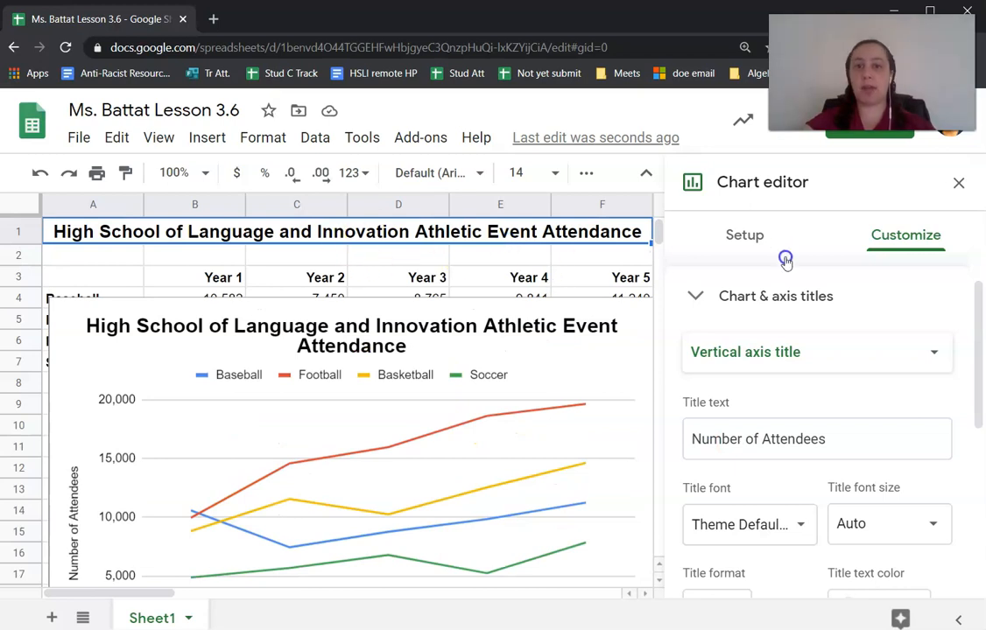
click(957, 184)
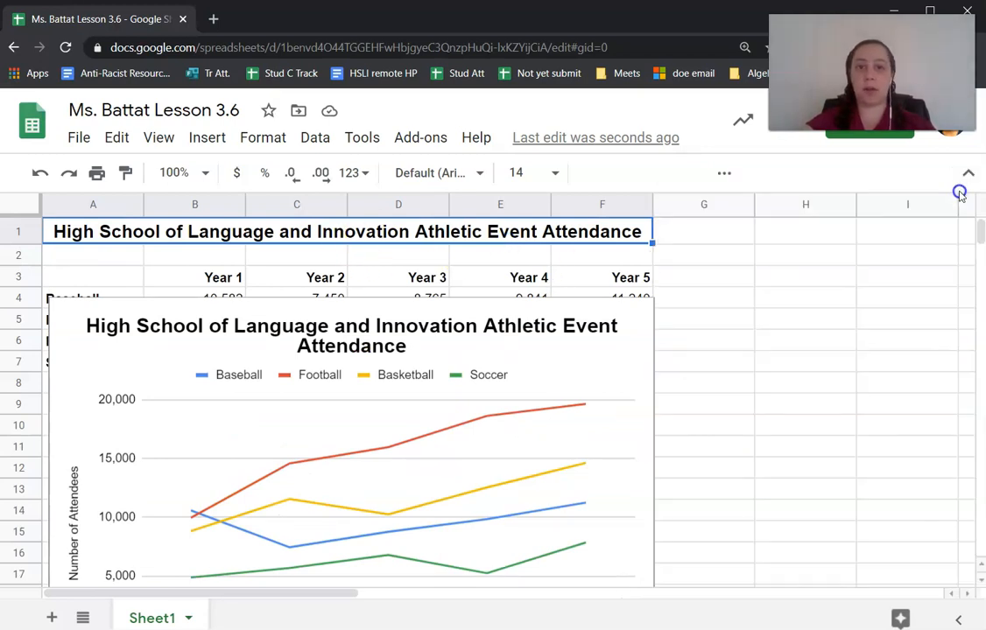
scroll(569, 281, down, 1)
click(635, 278)
drag(580, 245, 574, 327)
drag(335, 386, 335, 387)
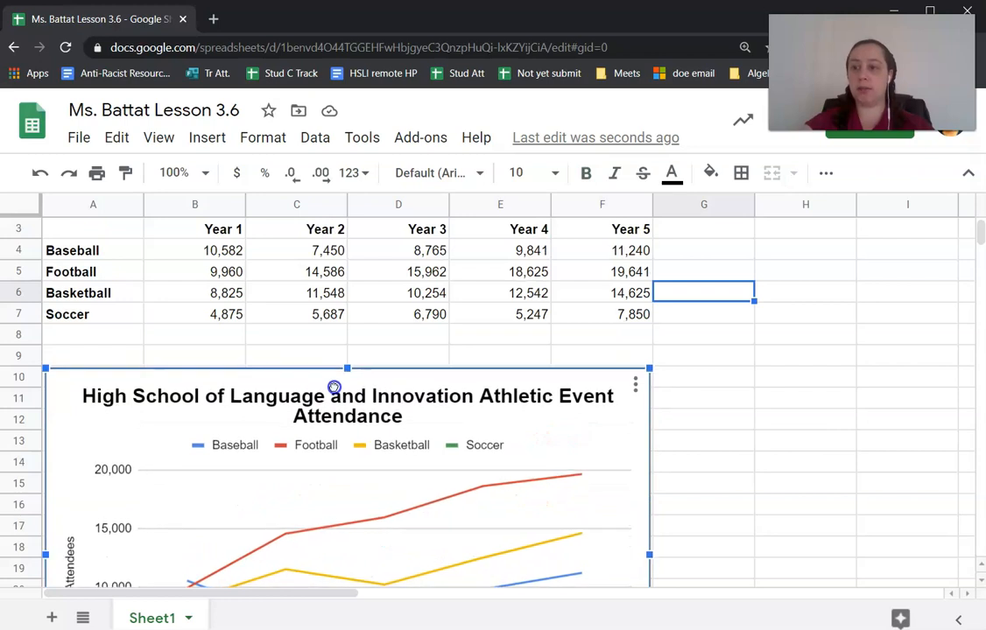
scroll(334, 387, down, 3)
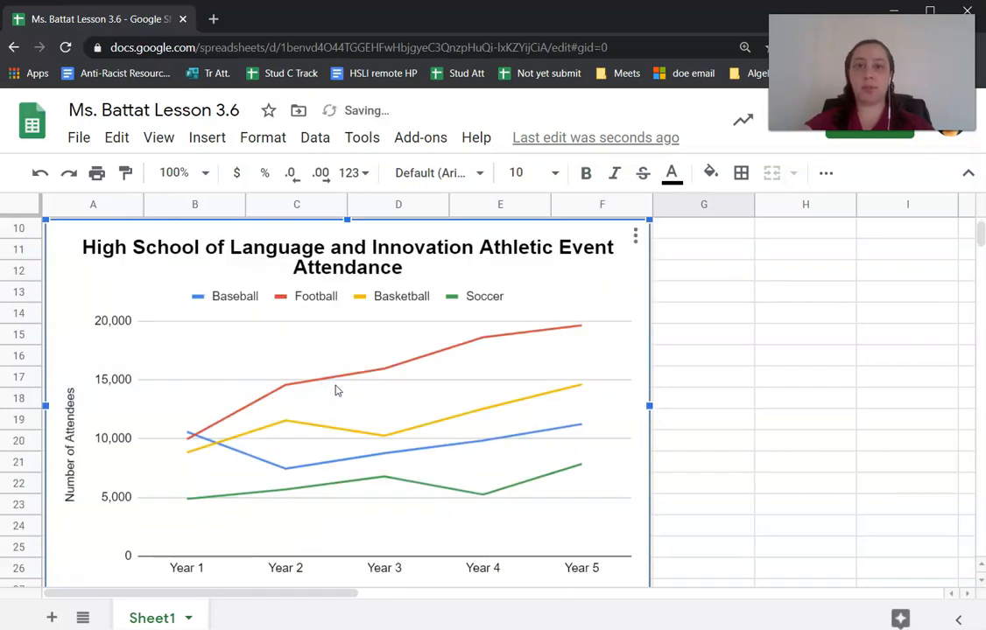
scroll(363, 368, up, 3)
click(750, 446)
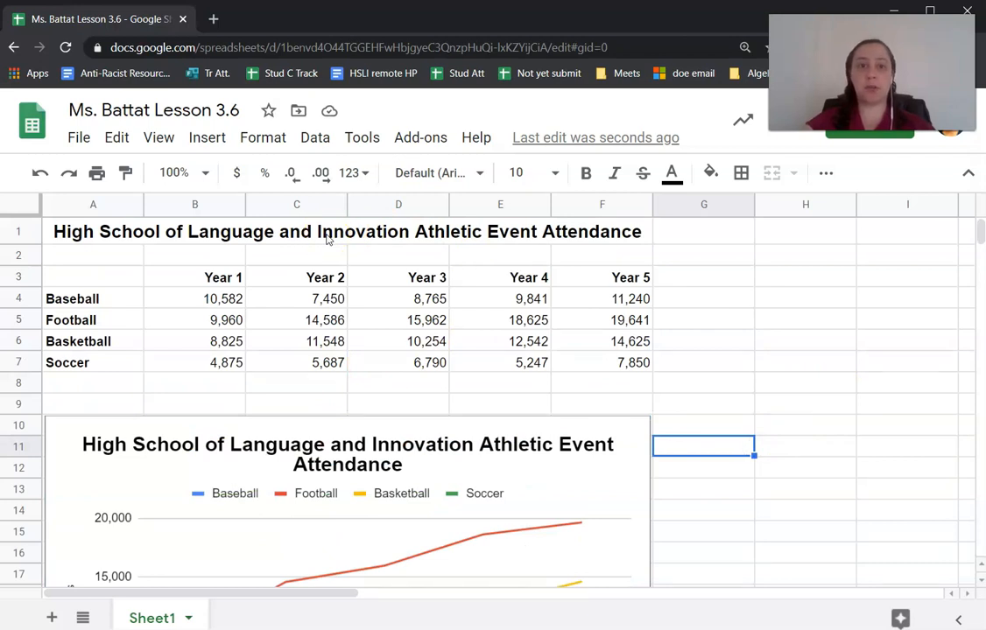
Step: Search the web in a new browser tab for "high school of language and innovation logo"
click(213, 18)
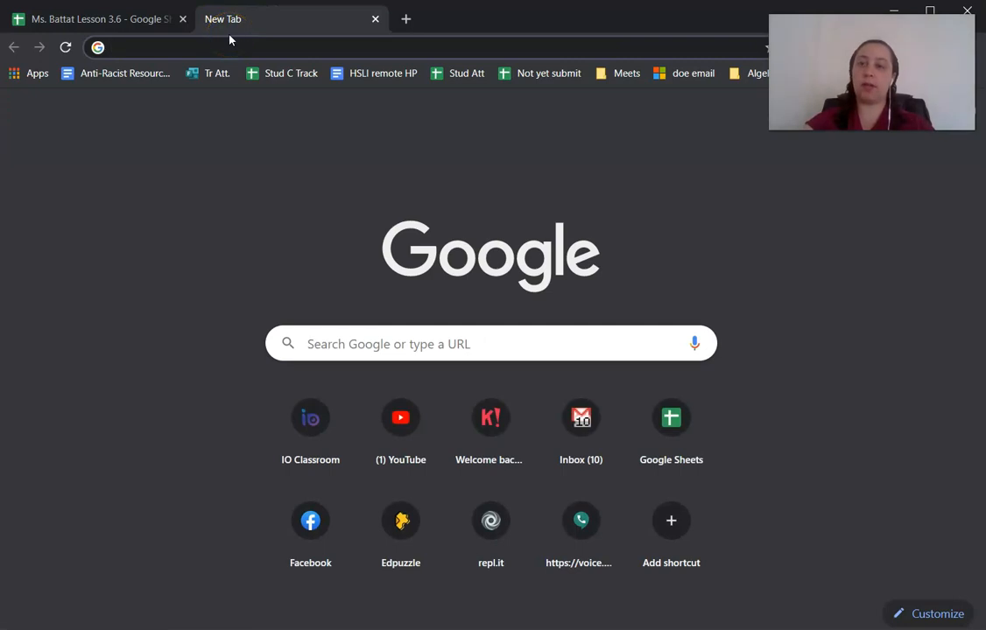
text(high)
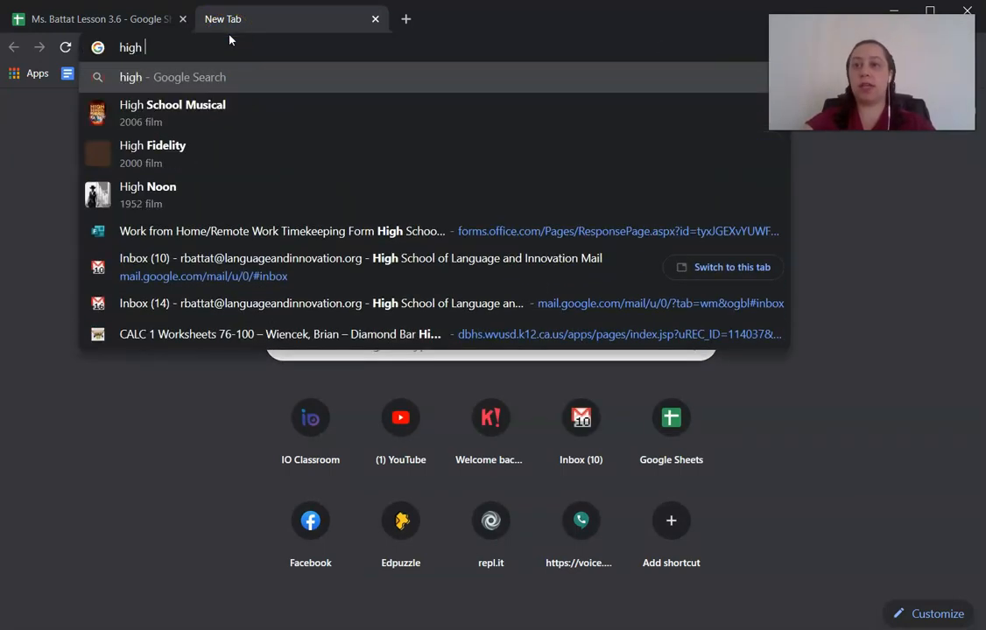
text( school)
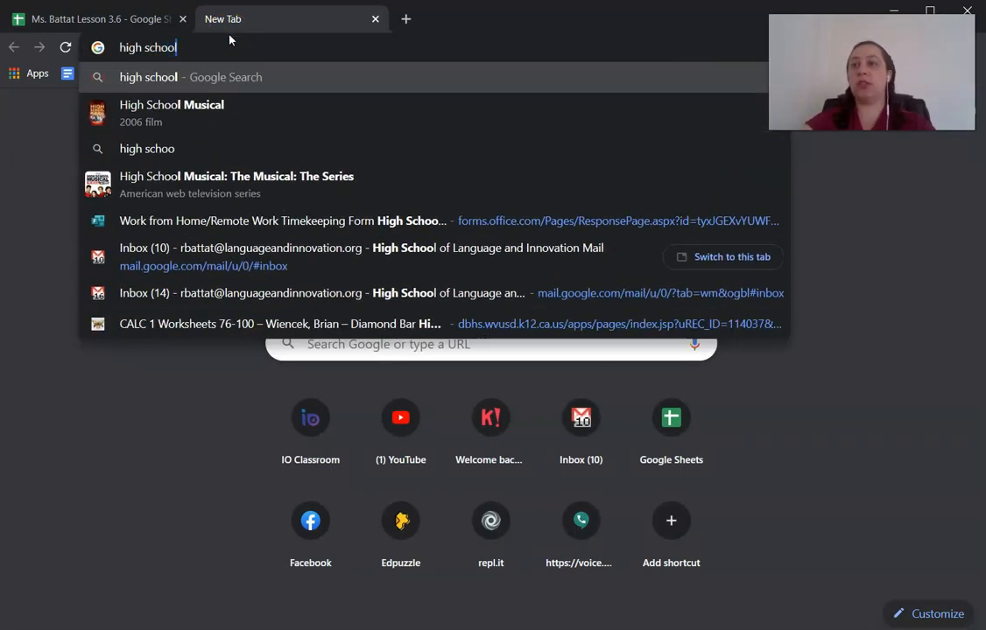
text( of language and innovation logo)
key(Return)
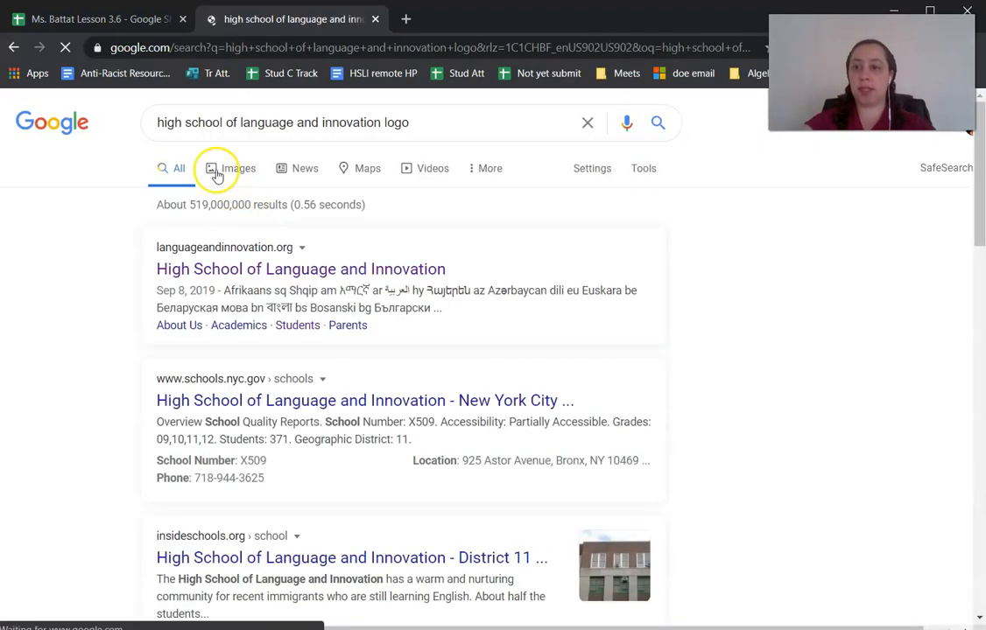
Step: Copy the first logo from the image results and paste it into the attendance spreadsheet at cell G5
click(216, 171)
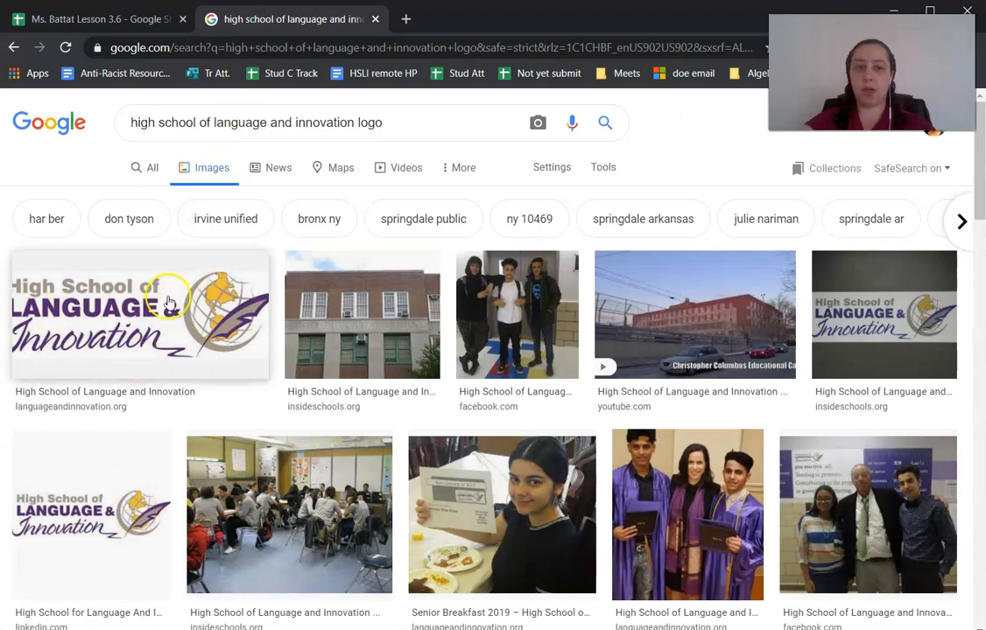
right_click(168, 345)
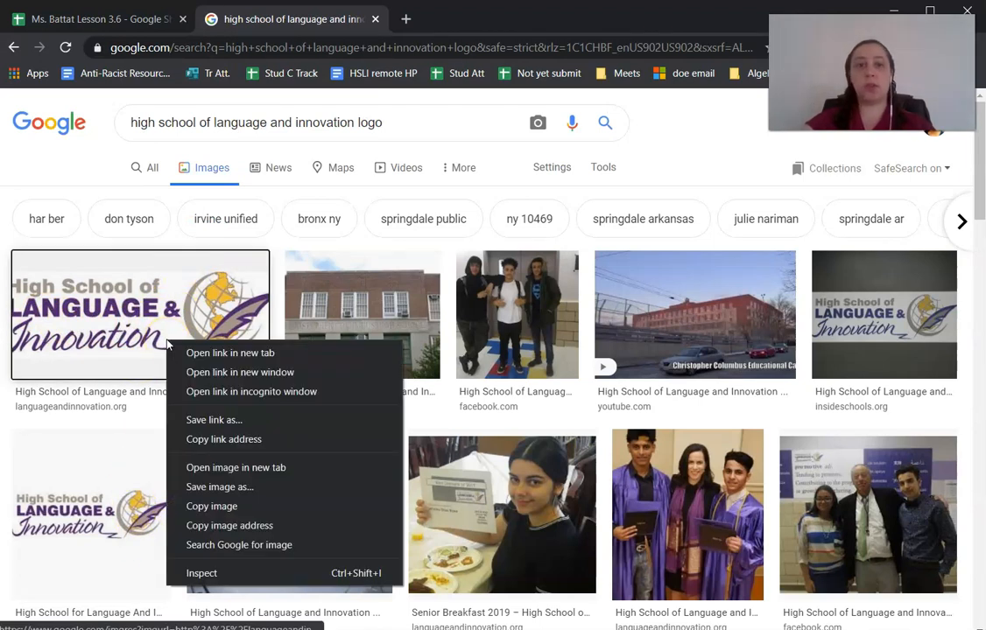
click(208, 506)
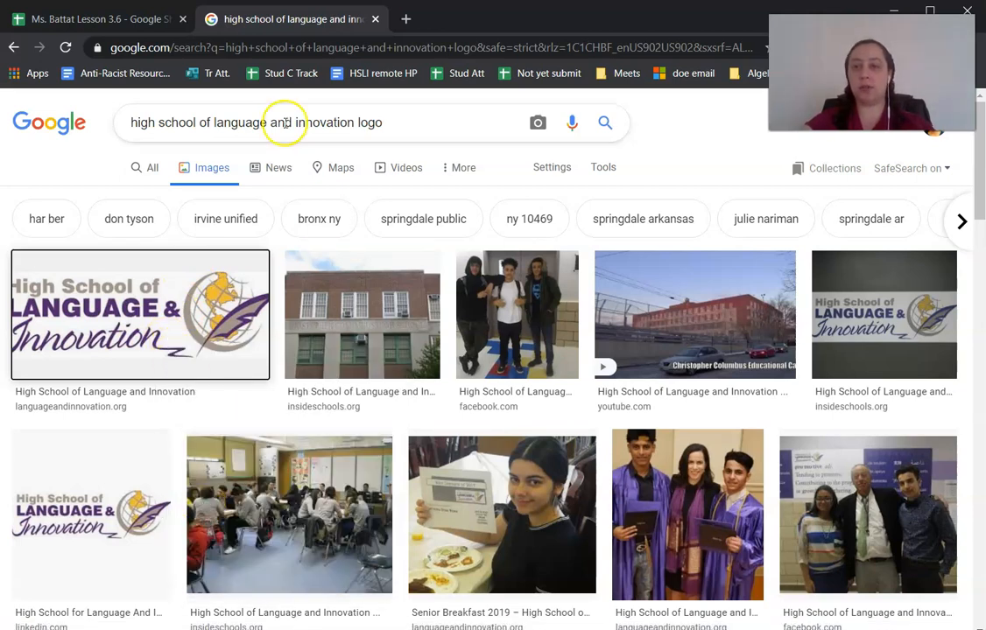
click(102, 18)
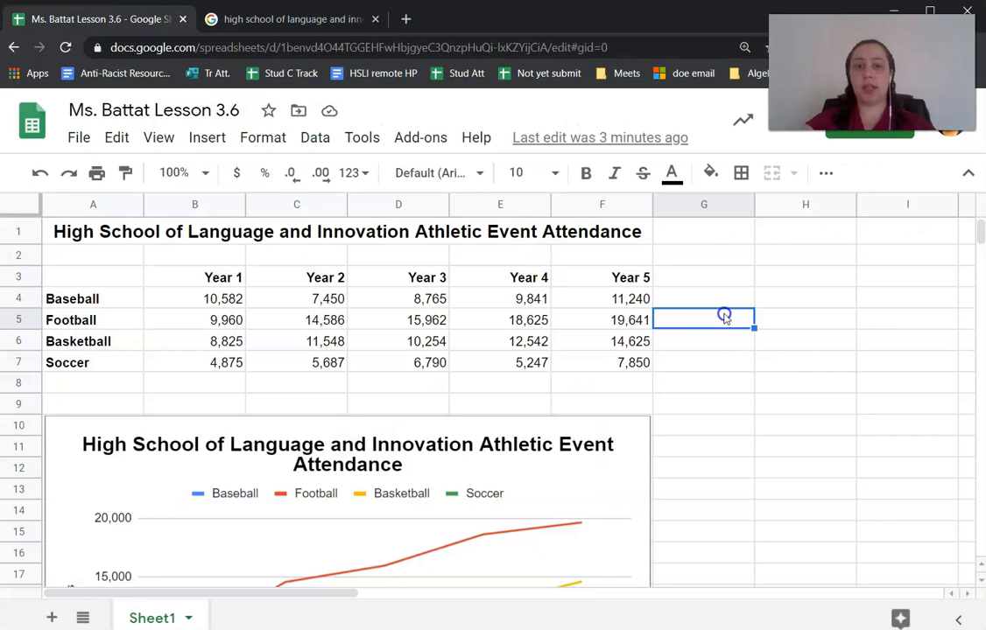
key(ctrl+v)
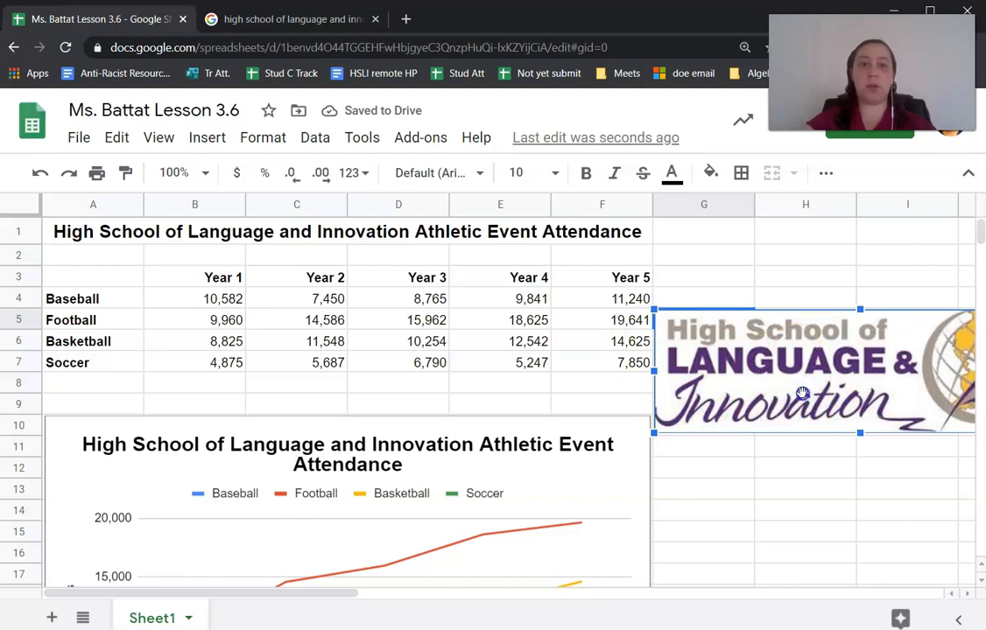
Step: Insert a row above the sheet title and increase its height to about four normal rows
click(19, 232)
right_click(19, 232)
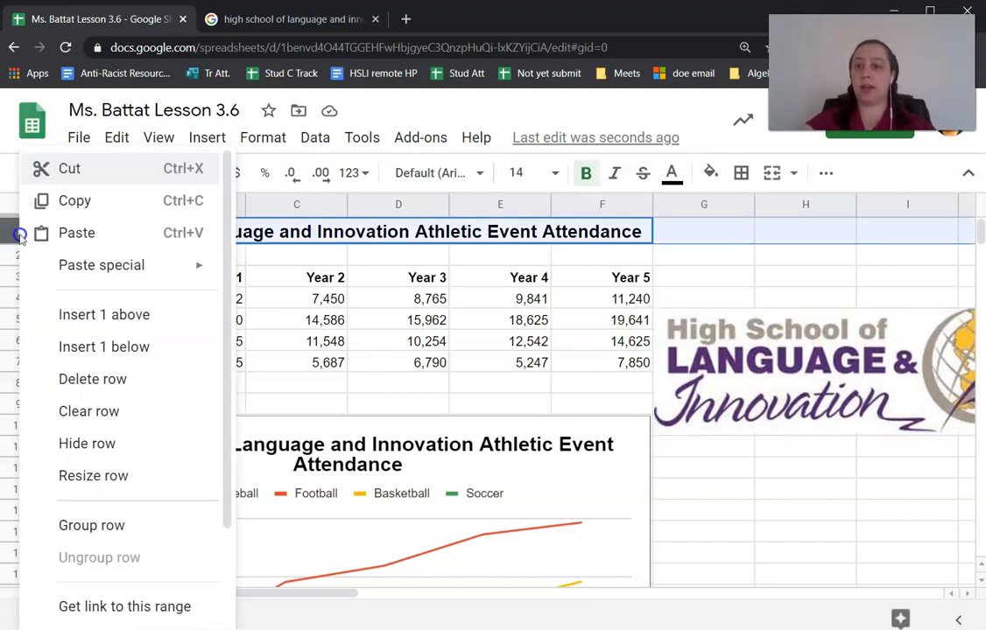
click(76, 327)
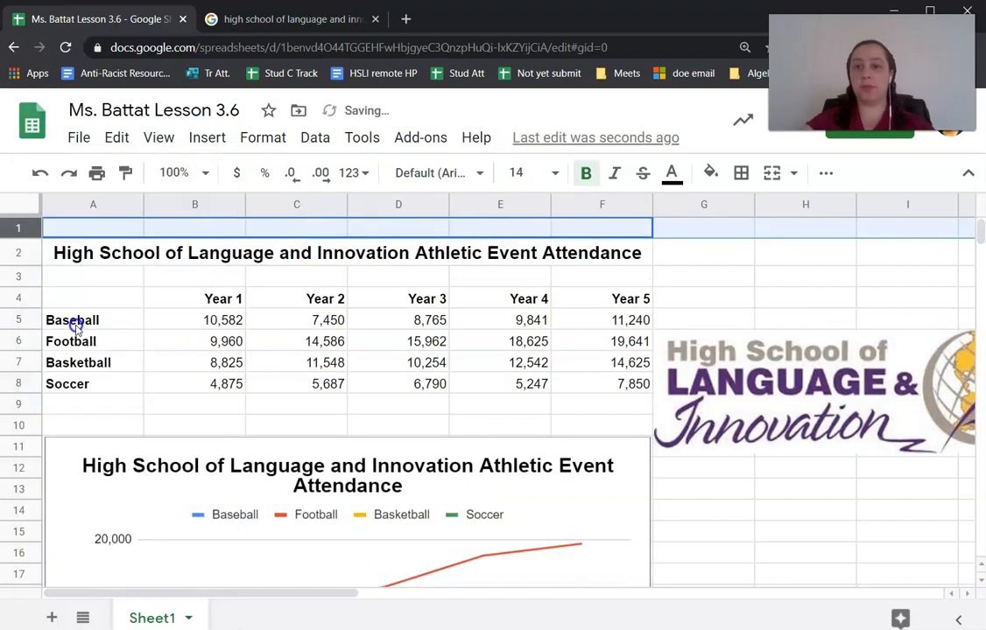
drag(26, 238, 23, 306)
drag(23, 308, 23, 306)
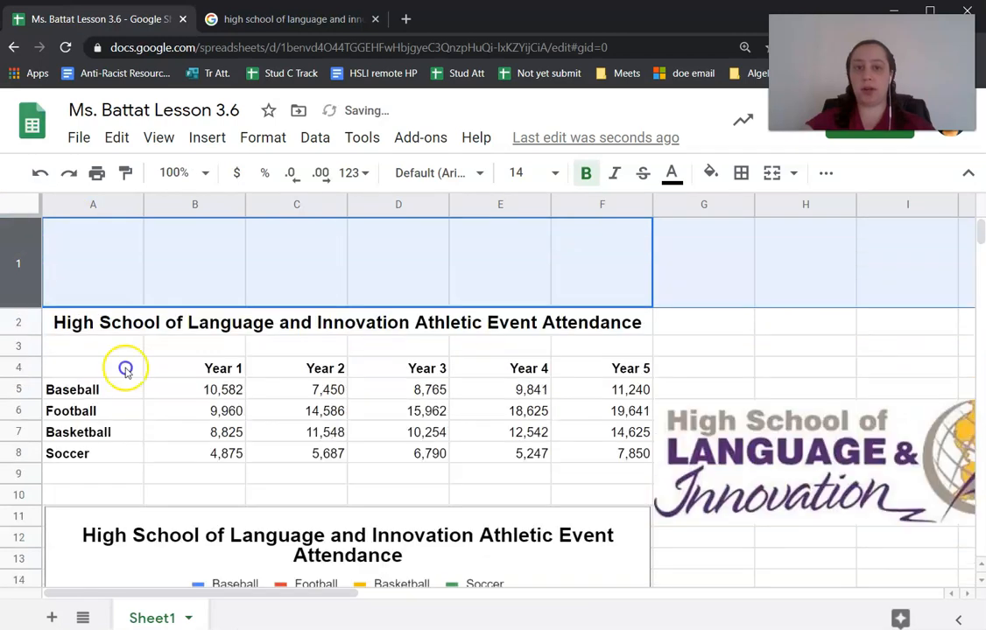
Step: Move the logo into the empty row 1, shrink it to fit the row height, and center it above the title
drag(786, 470, 278, 286)
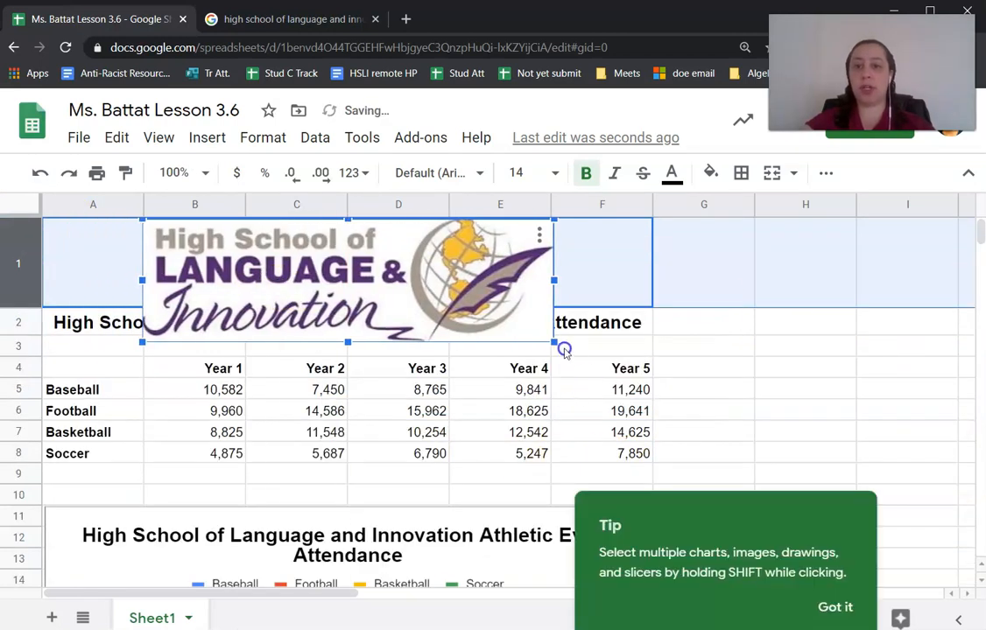
drag(550, 343, 383, 263)
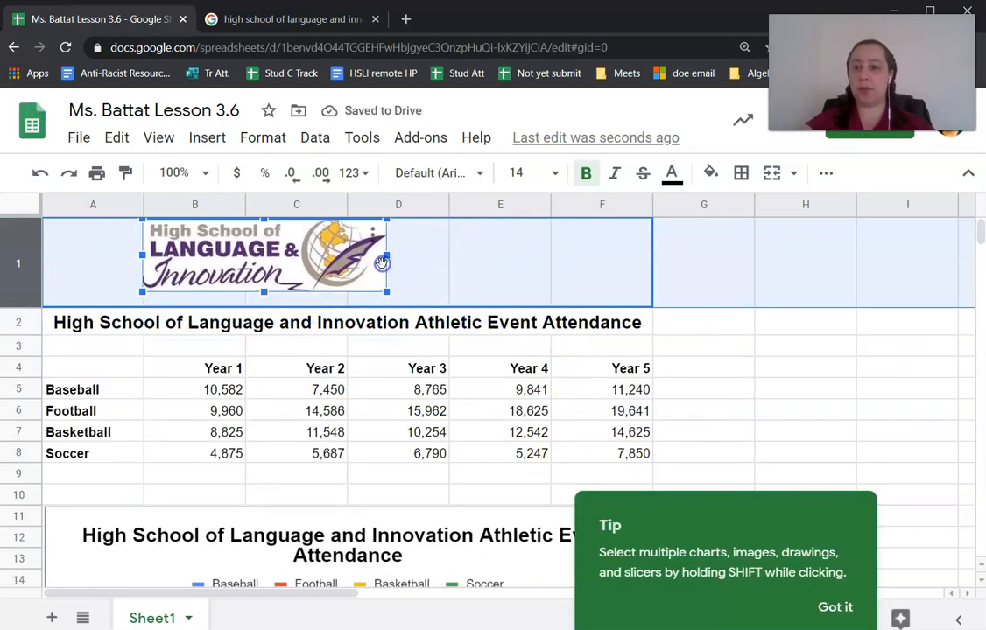
drag(291, 261, 408, 261)
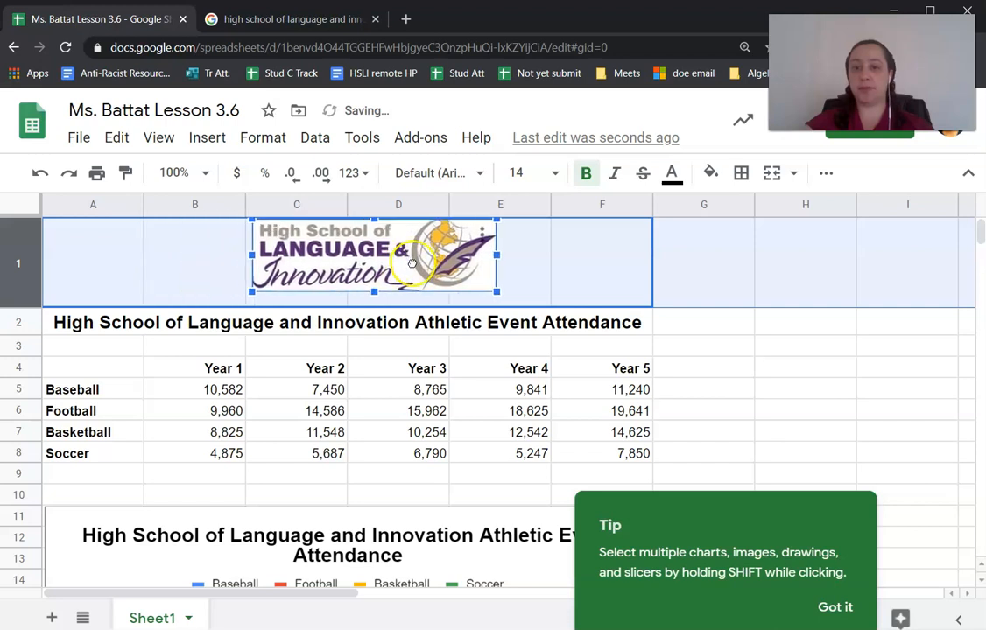
Step: Apply all borders to the attendance table in A4:F8
drag(87, 368, 625, 463)
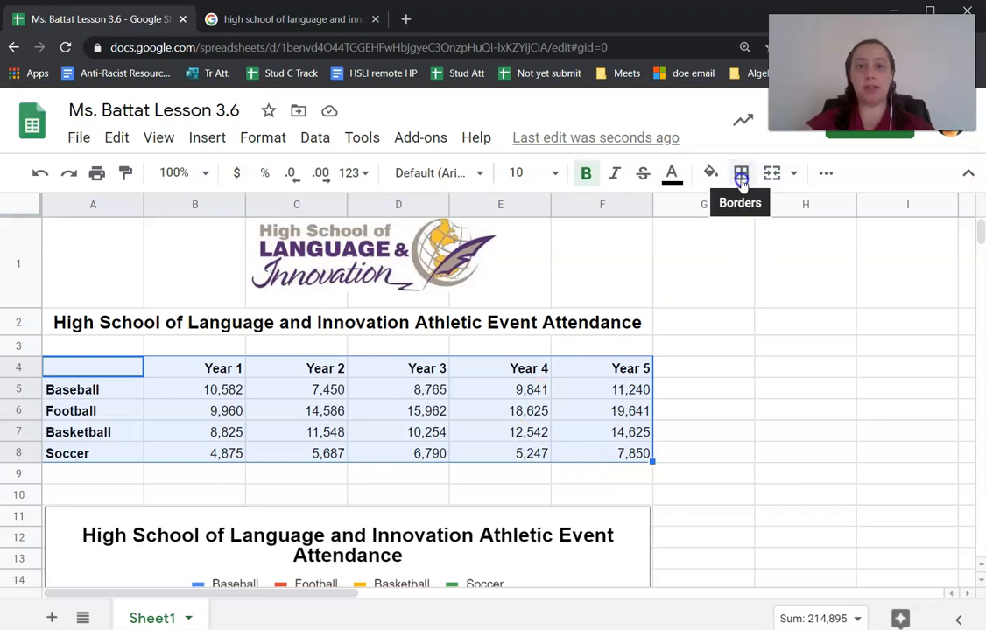
click(742, 175)
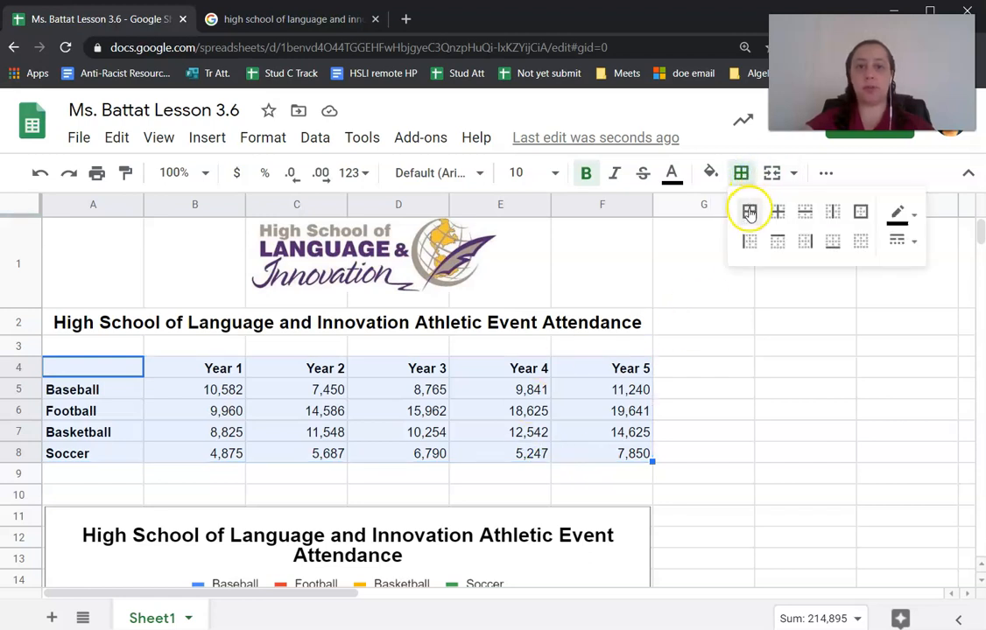
click(749, 212)
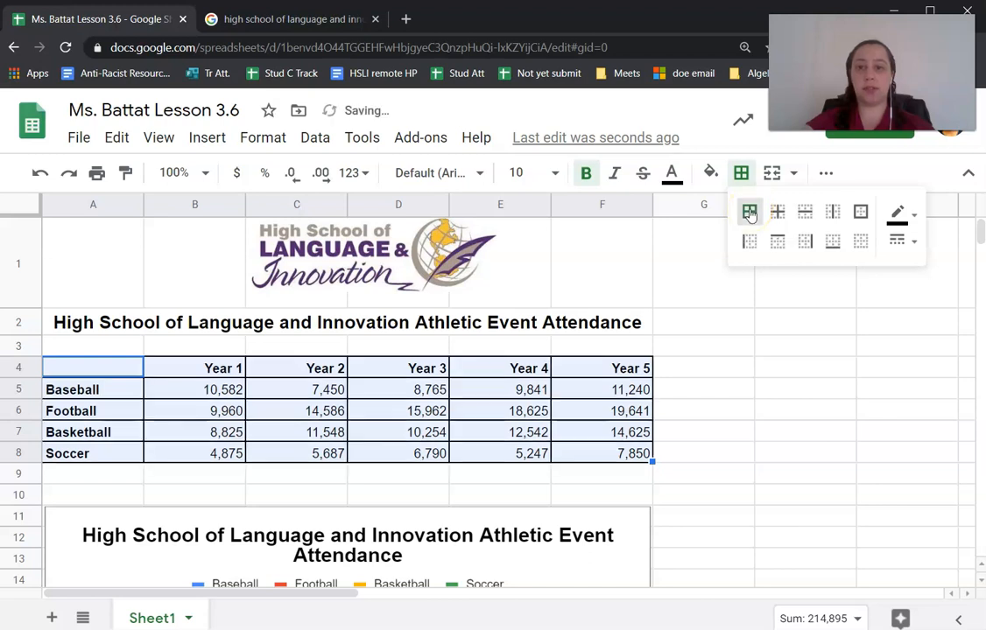
click(687, 391)
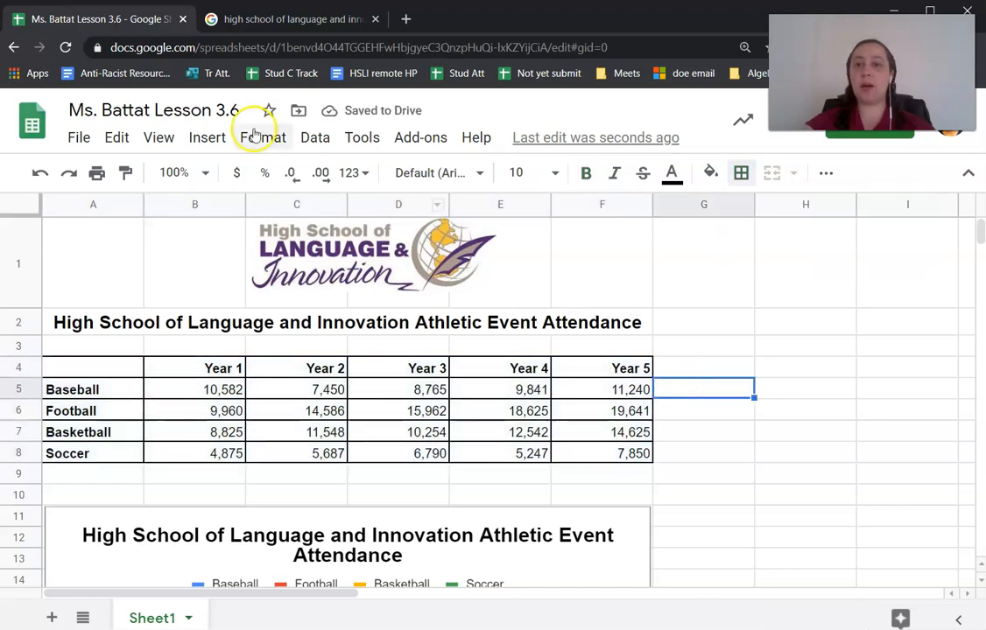
Step: Print the current sheet to PDF on Letter paper in landscape orientation, fitted to width, and save the file
click(96, 173)
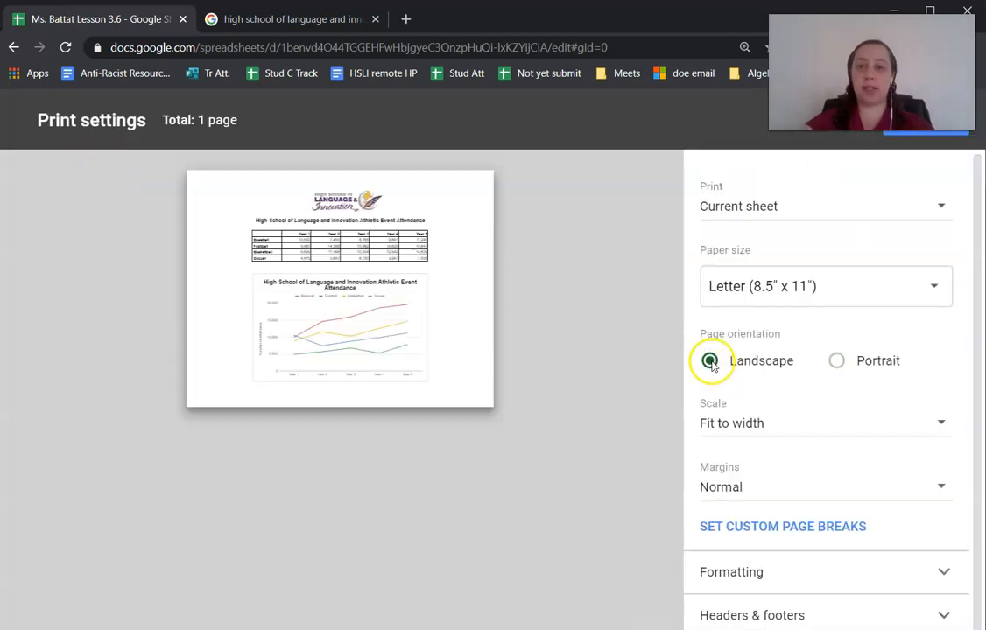
click(744, 571)
scroll(743, 567, down, 2)
click(710, 473)
click(710, 473)
scroll(715, 475, up, 2)
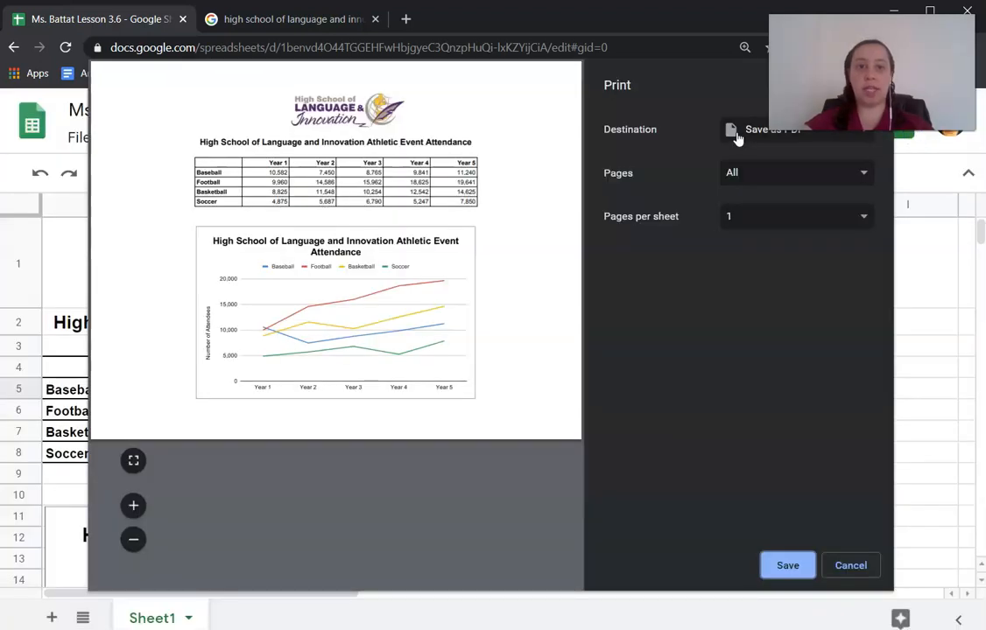
click(788, 568)
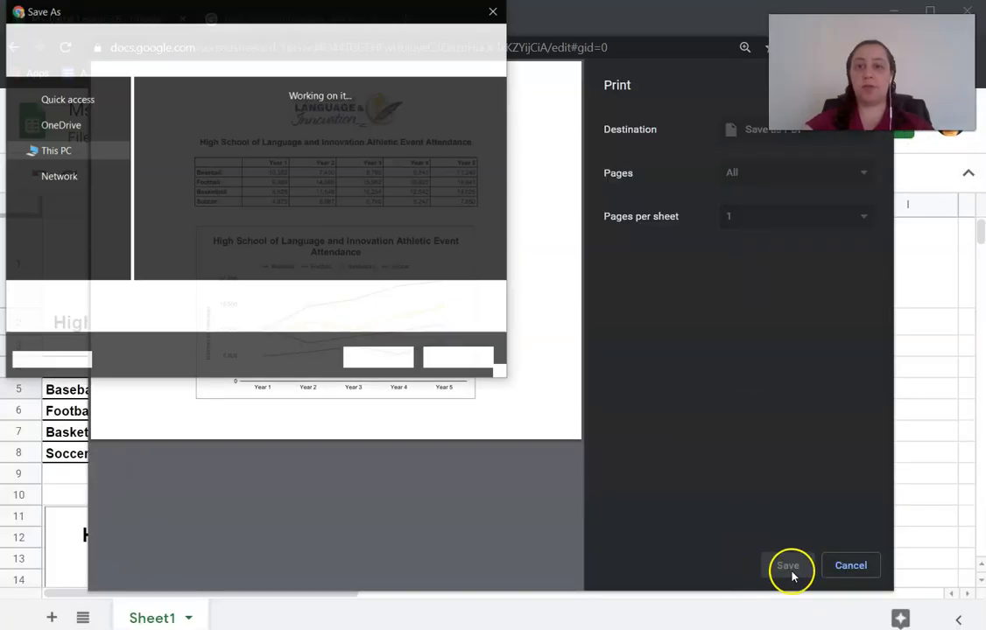
click(411, 360)
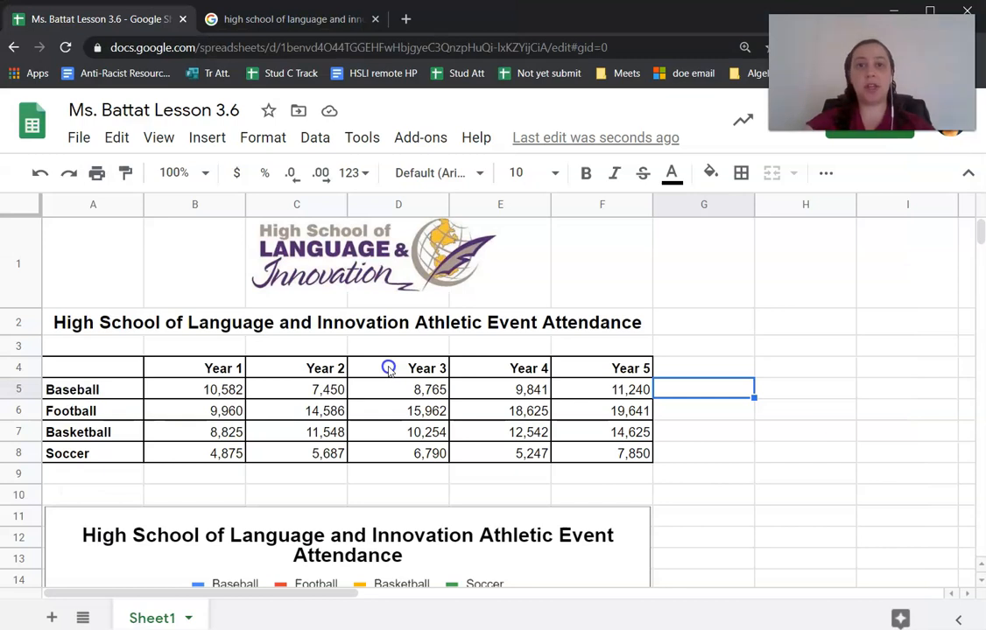